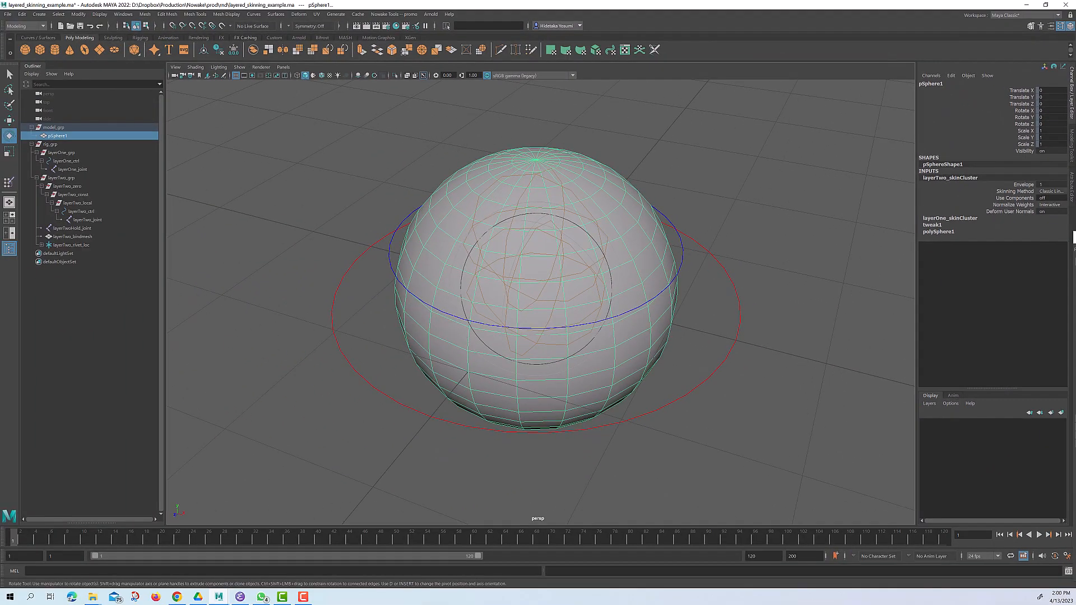
Step: Examine the sphere's deformation chain in the Node Editor, from pSphereShape1Orig through both skin clusters to pSphereShape1
{"action": "left_click_drag", "start_coordinate": [1075, 128], "coordinate": [341, 128]}
{"action": "middle_click_drag", "start_coordinate": [468, 271], "coordinate": [579, 274], "text": "alt"}
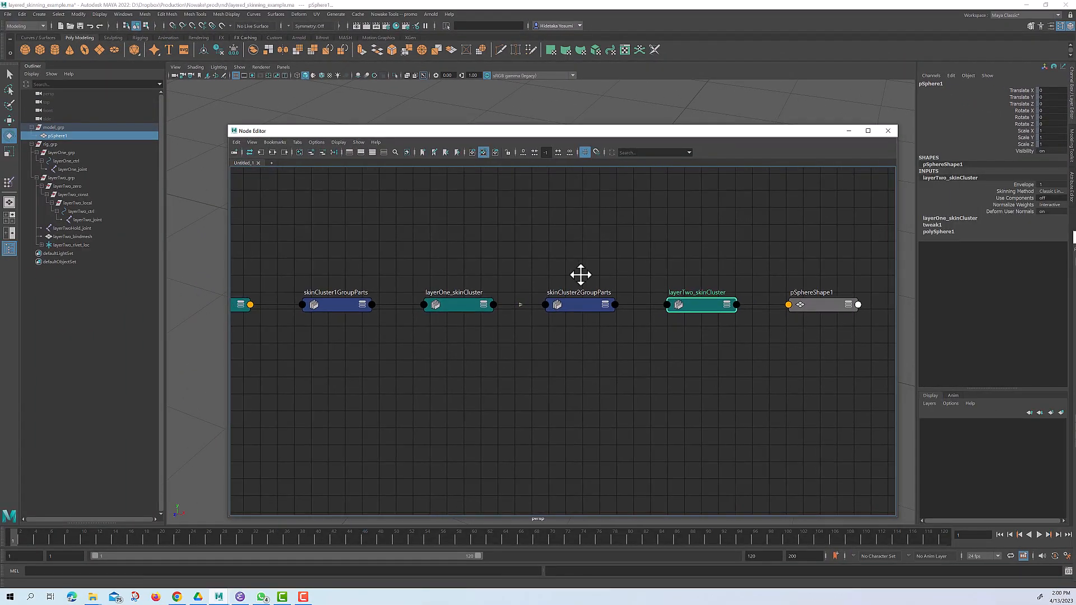
{"action": "right_click_drag", "start_coordinate": [580, 274], "coordinate": [533, 274], "text": "alt"}
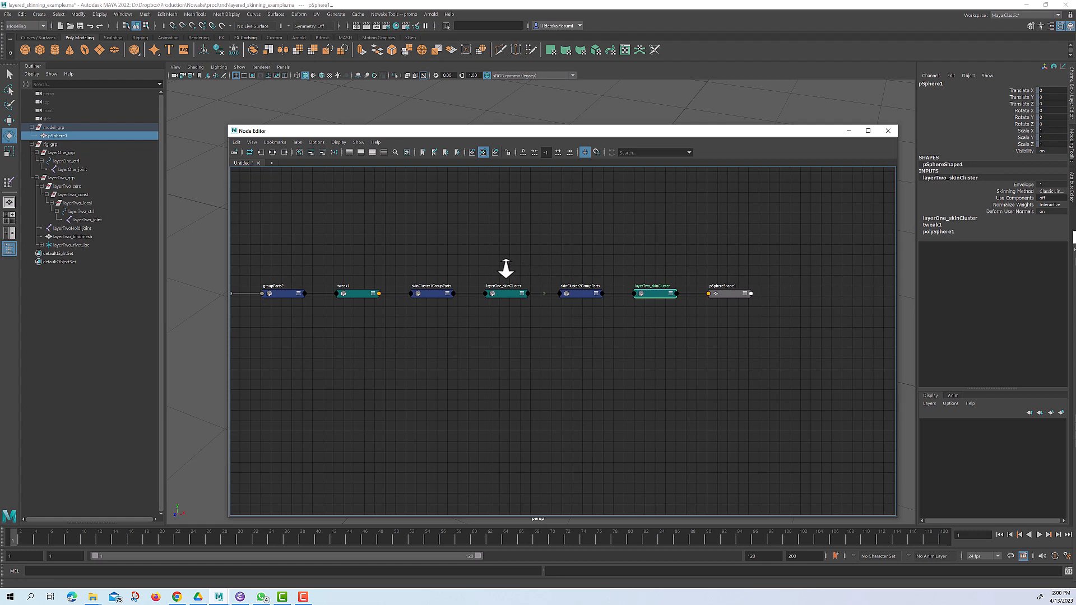
{"action": "middle_click_drag", "start_coordinate": [461, 271], "coordinate": [562, 281], "text": "alt"}
{"action": "right_click_drag", "start_coordinate": [562, 281], "coordinate": [537, 273], "text": "alt"}
{"action": "middle_click_drag", "start_coordinate": [537, 273], "coordinate": [519, 272], "text": "alt"}
{"action": "right_click_drag", "start_coordinate": [519, 272], "coordinate": [479, 281], "text": "alt"}
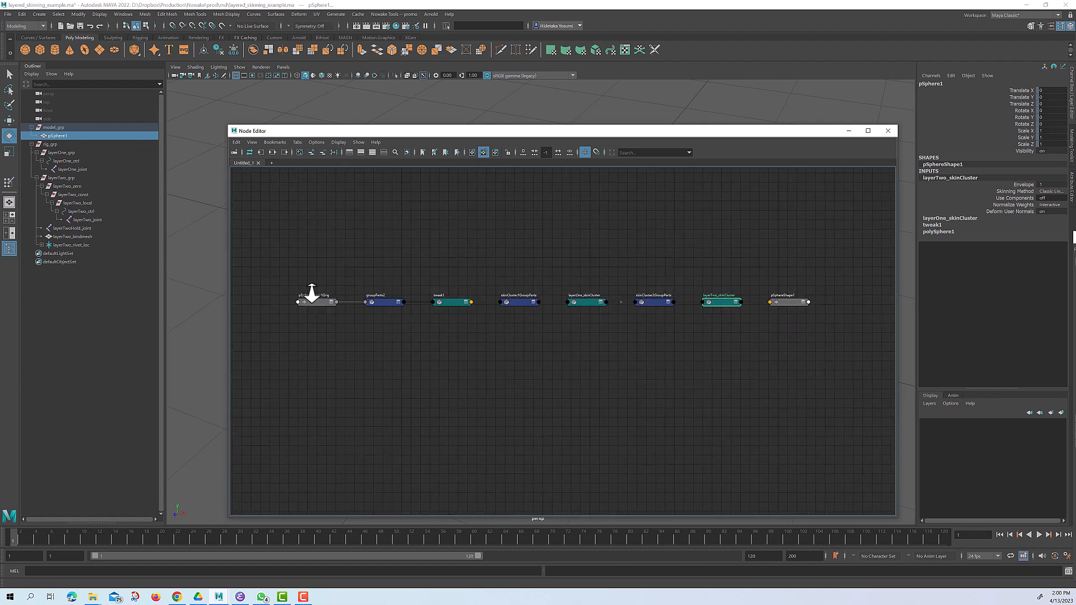
{"action": "scroll", "coordinate": [540, 301], "scroll_direction": "up", "scroll_amount": 2}
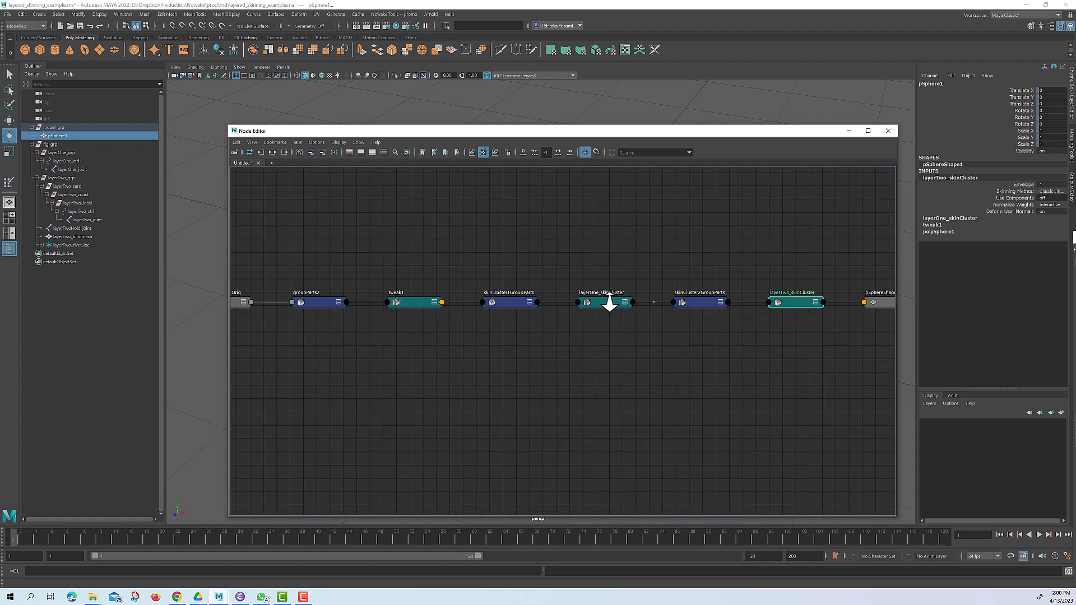
Step: Select the layerOne_skinCluster node and the layerTwo_skinCluster node to check their order in the sphere's graph
{"action": "left_click", "coordinate": [609, 303]}
{"action": "left_click", "coordinate": [795, 303]}
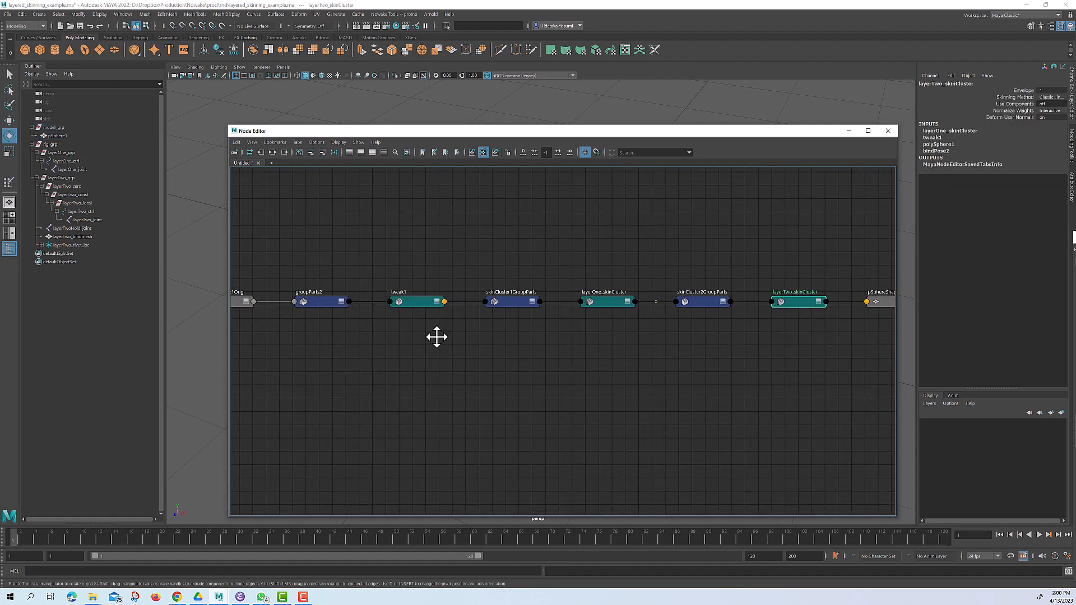
{"action": "scroll", "coordinate": [438, 338], "scroll_direction": "down", "scroll_amount": 2}
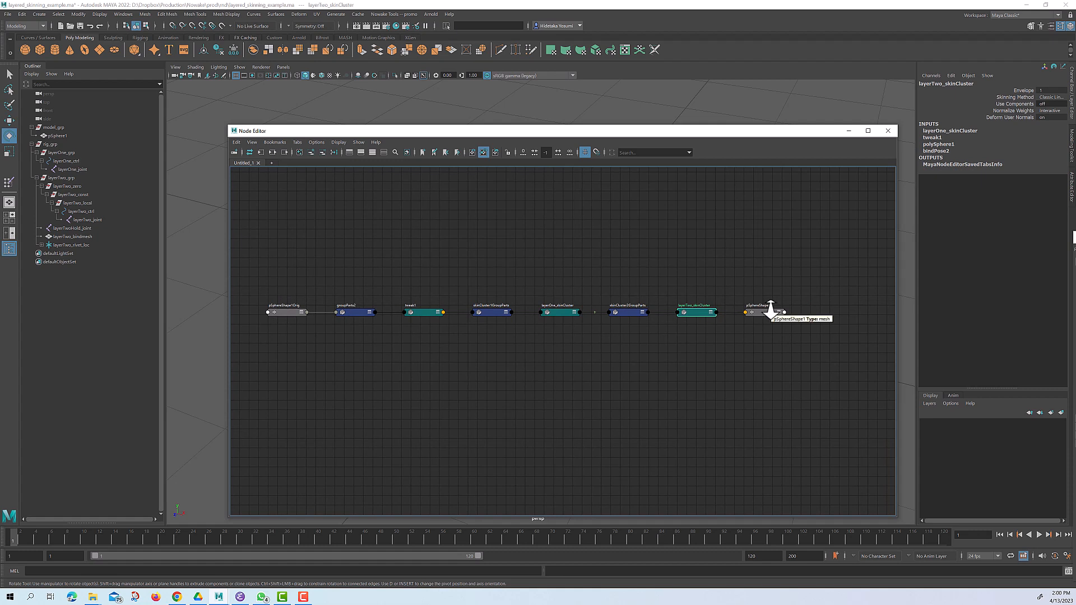
{"action": "middle_click_drag", "start_coordinate": [599, 342], "coordinate": [603, 338], "text": "alt"}
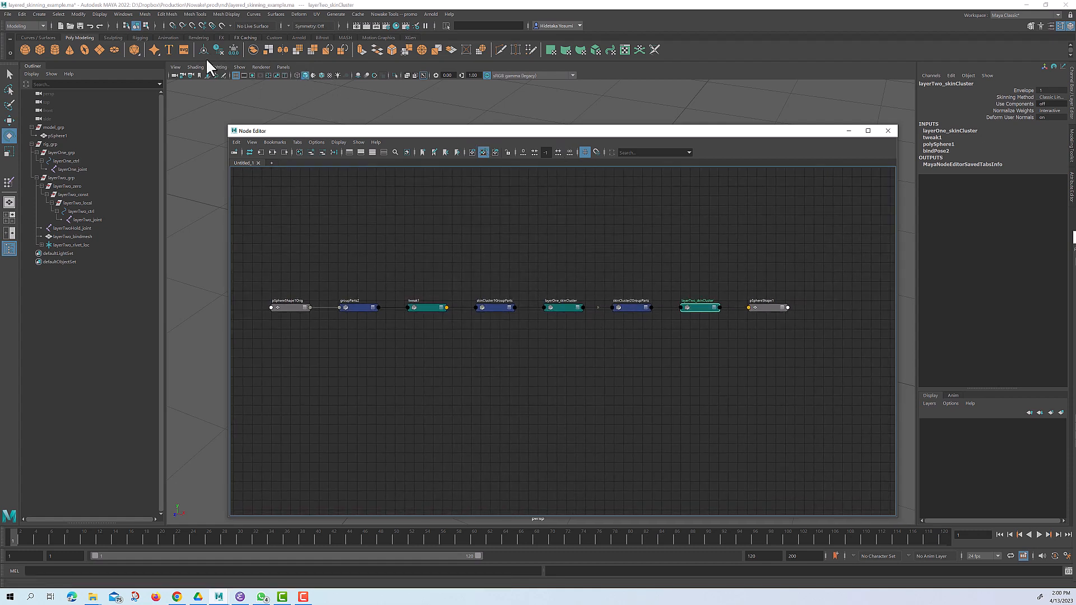
Step: Open the Animation preferences to check the evaluation mode and the GPU Override option
{"action": "left_click", "coordinate": [123, 14]}
{"action": "mouse_move", "coordinate": [145, 78]}
{"action": "left_click", "coordinate": [335, 93]}
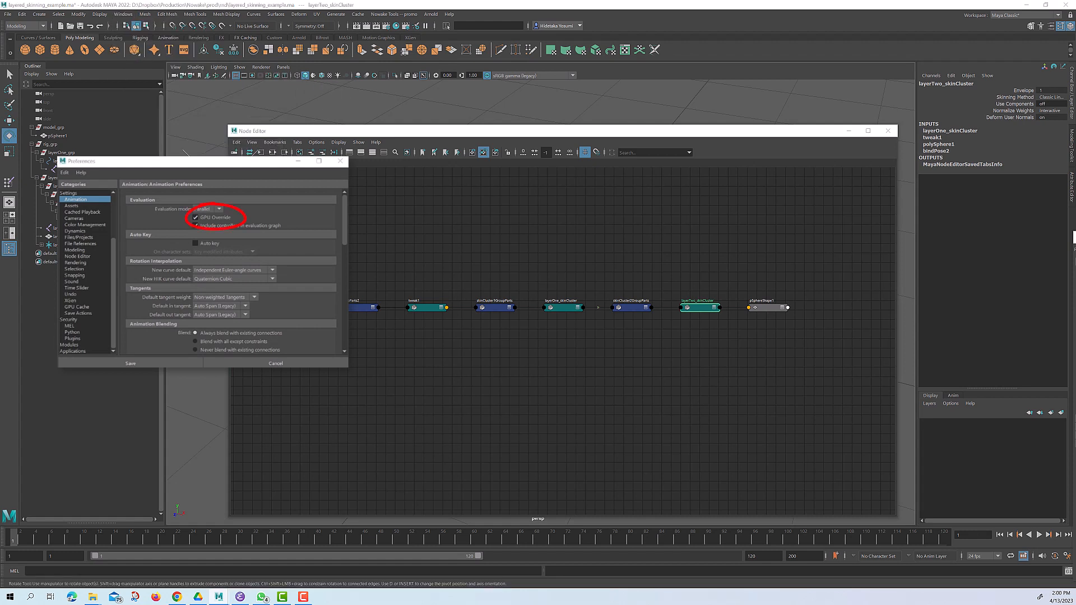
Step: Open the Paint Skin Weights tool with its settings and move the Node Editor window clear of the sphere
{"action": "key", "text": "space"}
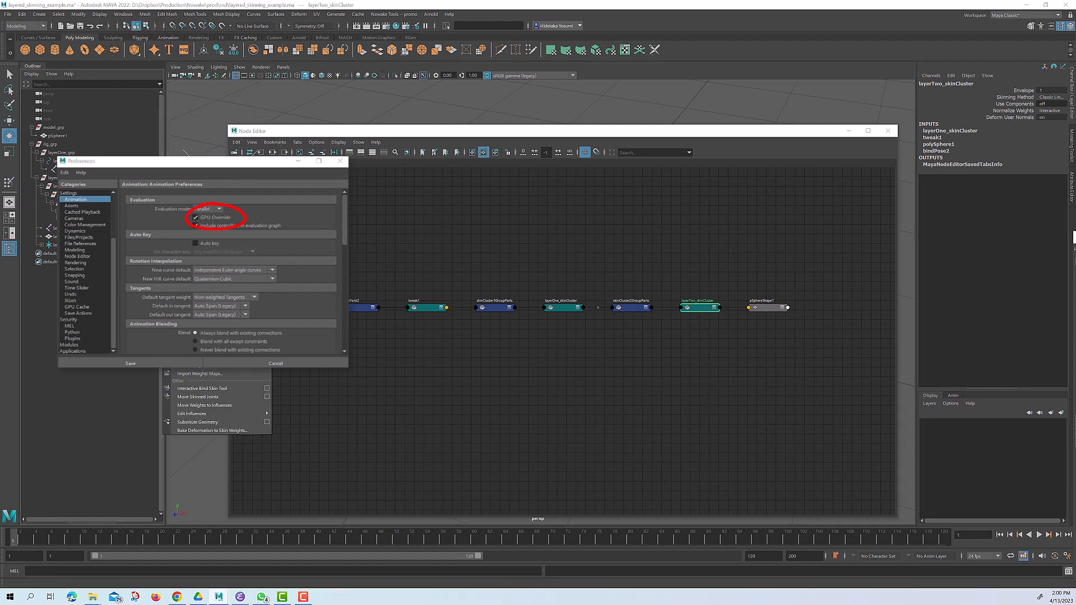
{"action": "left_click", "coordinate": [199, 281]}
{"action": "left_click_drag", "start_coordinate": [1075, 238], "coordinate": [283, 152]}
{"action": "left_click", "coordinate": [455, 133]}
{"action": "left_click_drag", "start_coordinate": [455, 140], "coordinate": [567, 516]}
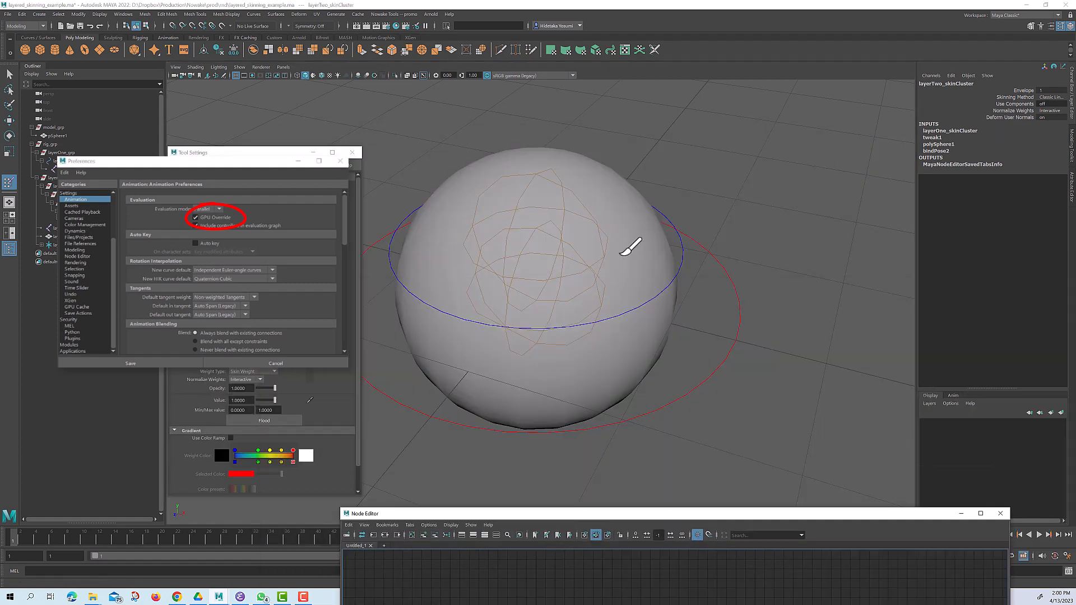
Step: Select the sphere, activate Paint Skin Weights and inspect the weights of layerTwoHold_joint and layerTwo_joint
{"action": "left_click", "coordinate": [10, 73]}
{"action": "left_click", "coordinate": [473, 142]}
{"action": "left_click", "coordinate": [476, 172]}
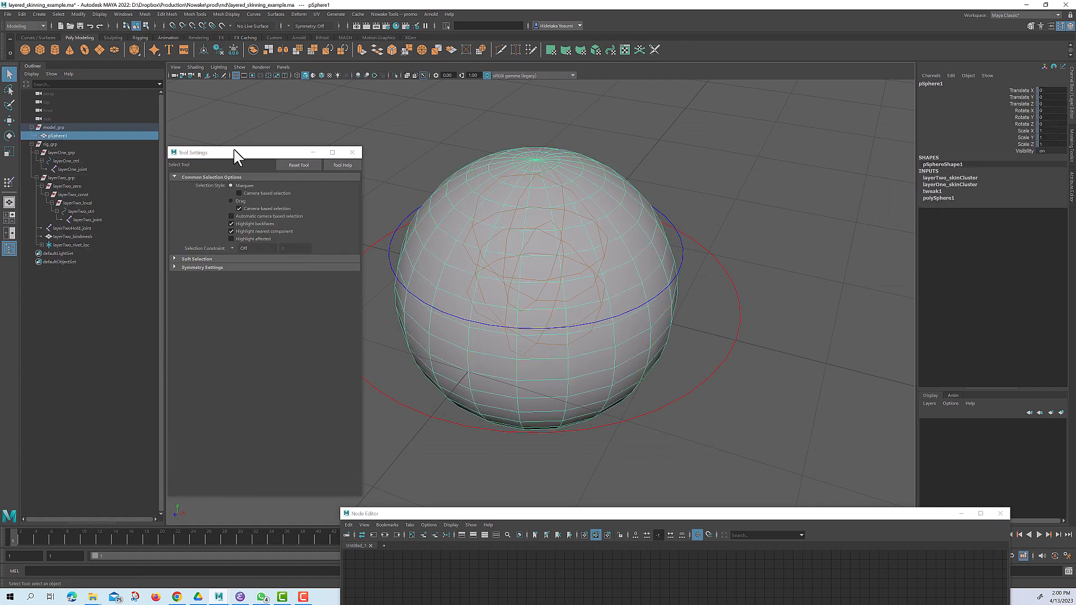
{"action": "left_click", "coordinate": [8, 184]}
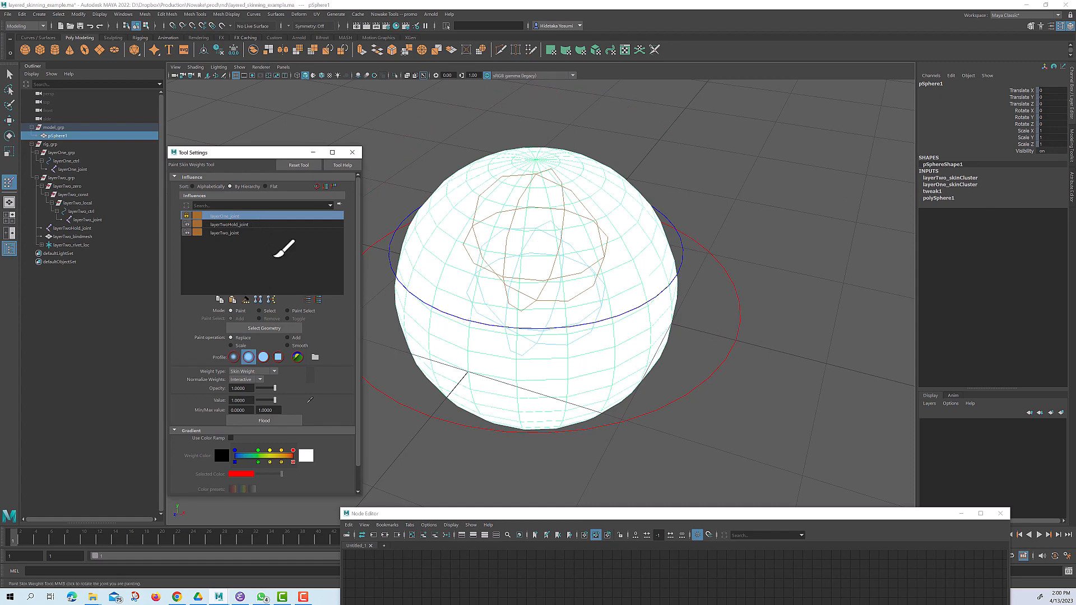
{"action": "left_click", "coordinate": [227, 224]}
{"action": "left_click", "coordinate": [227, 232]}
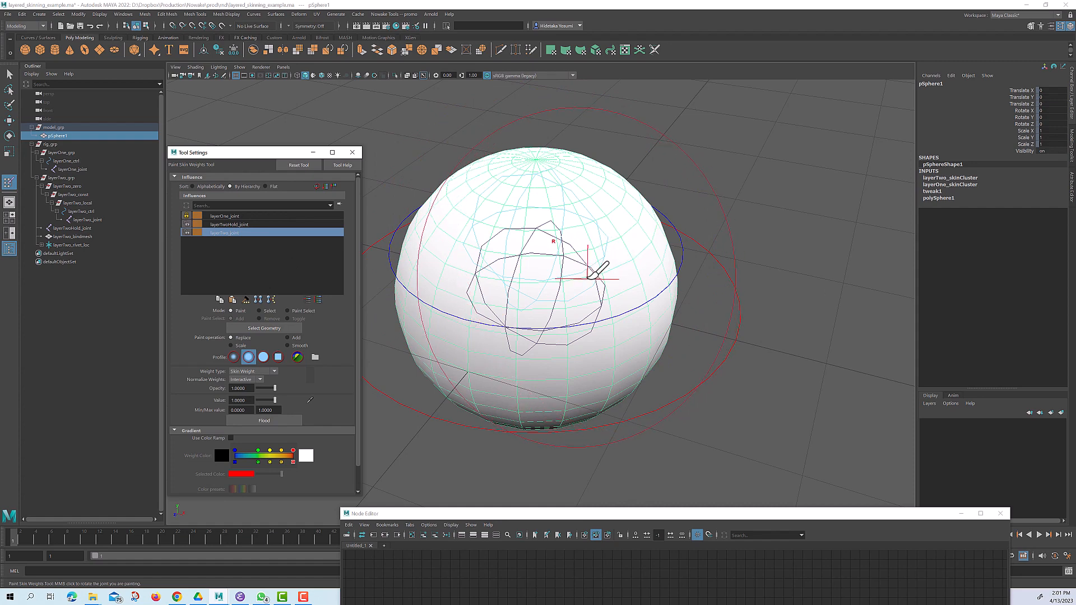
Step: Select layerOne_ctrl and move it to about 0.8, 0.7, -1.2 to test the first skinning layer
{"action": "key", "text": "f"}
{"action": "left_click", "coordinate": [10, 72]}
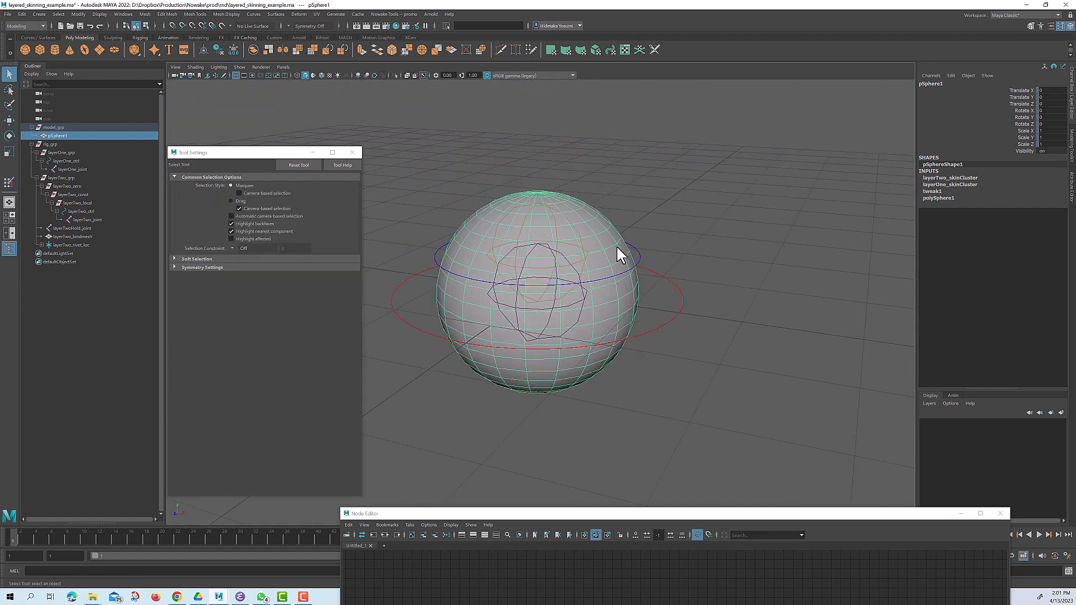
{"action": "left_click_drag", "start_coordinate": [699, 332], "coordinate": [700, 334]}
{"action": "right_click_drag", "start_coordinate": [693, 293], "coordinate": [608, 275], "text": "alt"}
{"action": "left_click_drag", "start_coordinate": [607, 276], "coordinate": [648, 230], "text": "alt"}
{"action": "key", "text": "w"}
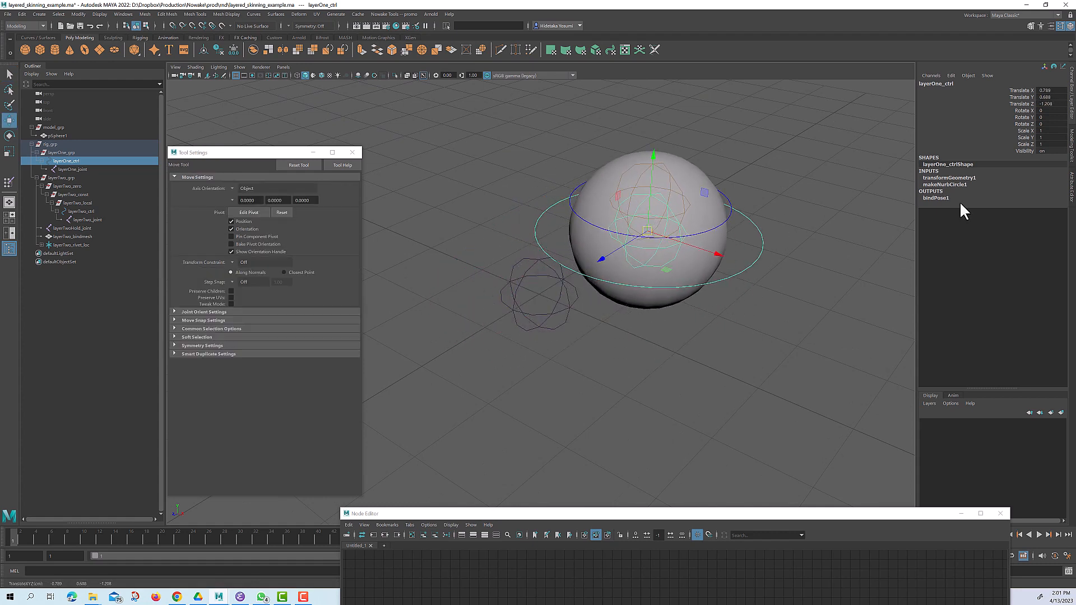
Step: Select layerTwo_ctrl and move it up and away from the sphere's centre to deform the mesh
{"action": "left_click", "coordinate": [731, 214]}
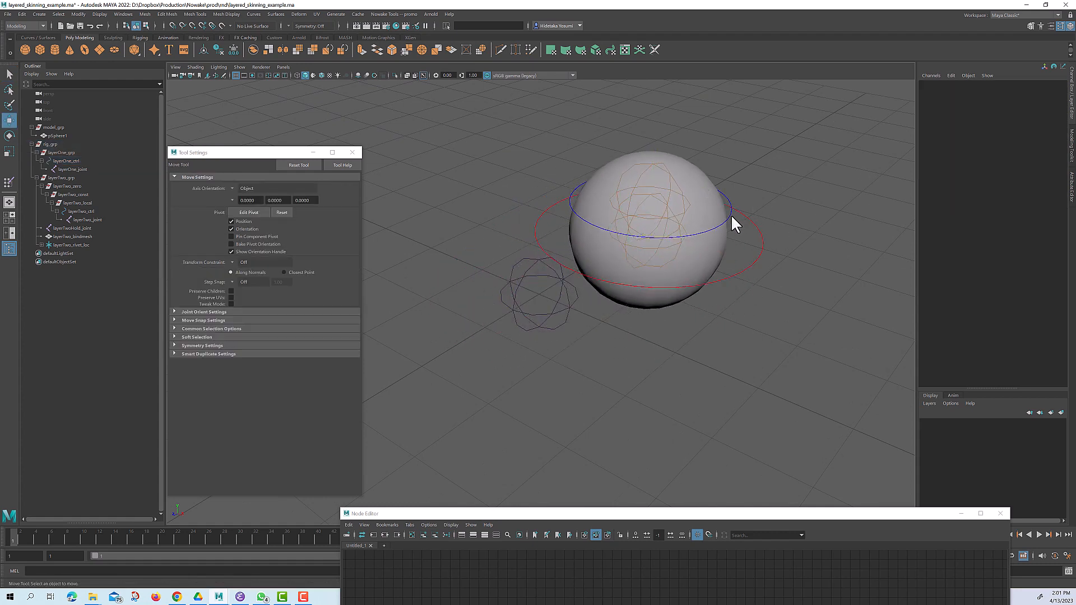
{"action": "left_click", "coordinate": [729, 214]}
{"action": "left_click_drag", "start_coordinate": [655, 199], "coordinate": [708, 176]}
Step: Select layerOne_ctrl and rotate it slightly to test the base layer on the deformed sphere
{"action": "key", "text": "e"}
{"action": "left_click", "coordinate": [822, 198]}
{"action": "left_click_drag", "start_coordinate": [806, 205], "coordinate": [680, 231], "text": "alt"}
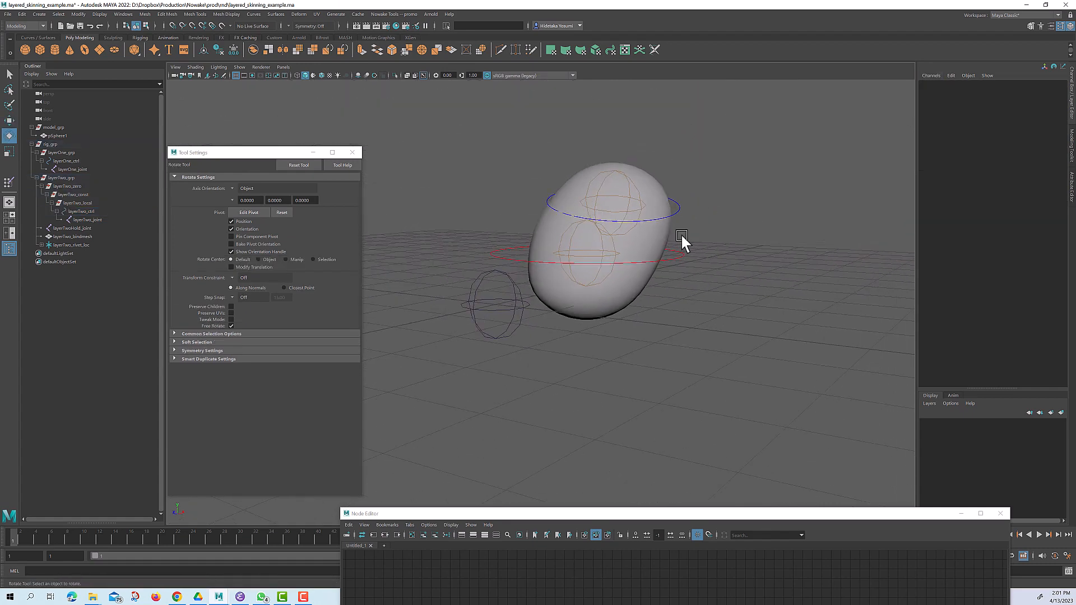
{"action": "left_click", "coordinate": [660, 261]}
{"action": "key", "text": "w"}
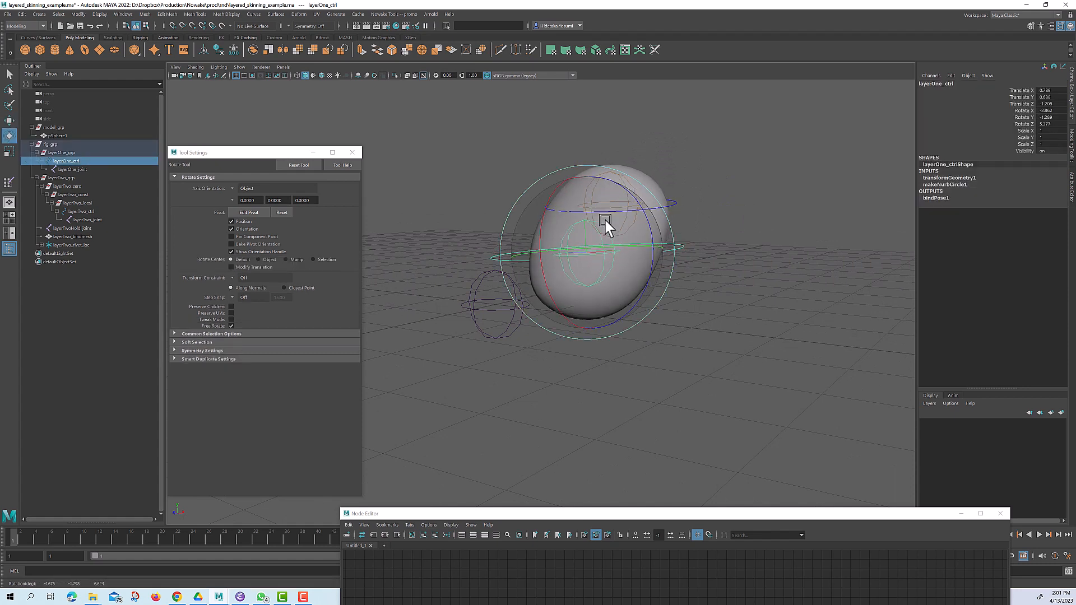
Step: Select layerTwo_ctrl again and move it lower to reshape the upper part of the sphere
{"action": "left_click", "coordinate": [668, 199]}
{"action": "left_click_drag", "start_coordinate": [620, 207], "coordinate": [681, 242]}
{"action": "key", "text": "e"}
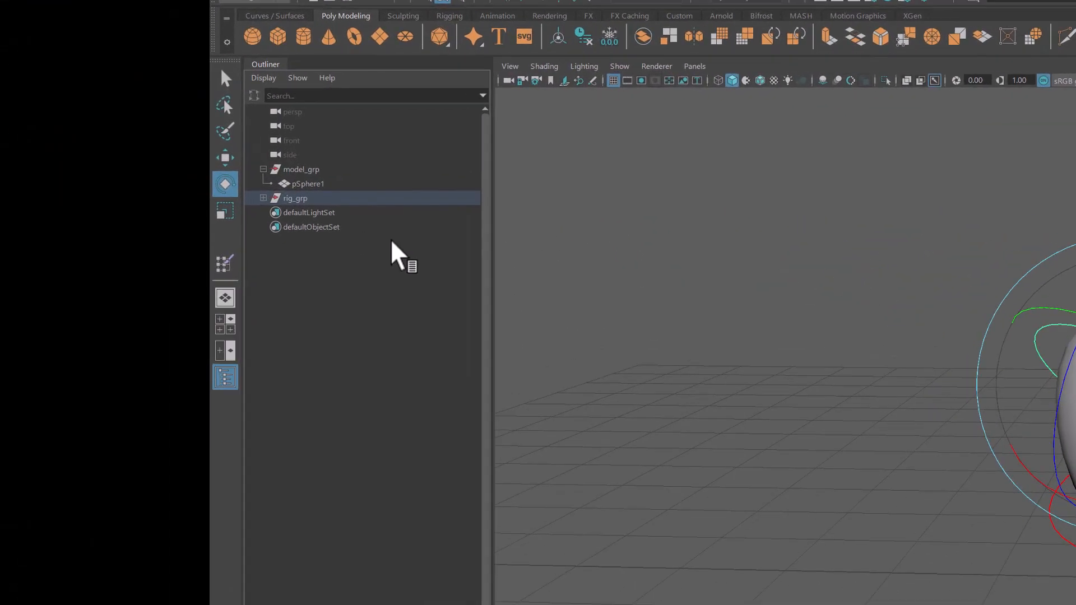
Step: Expand rig_grp, layerOne_grp and layerTwo_grp in the Outliner to examine the hierarchy of each rig layer
{"action": "left_click", "coordinate": [292, 204]}
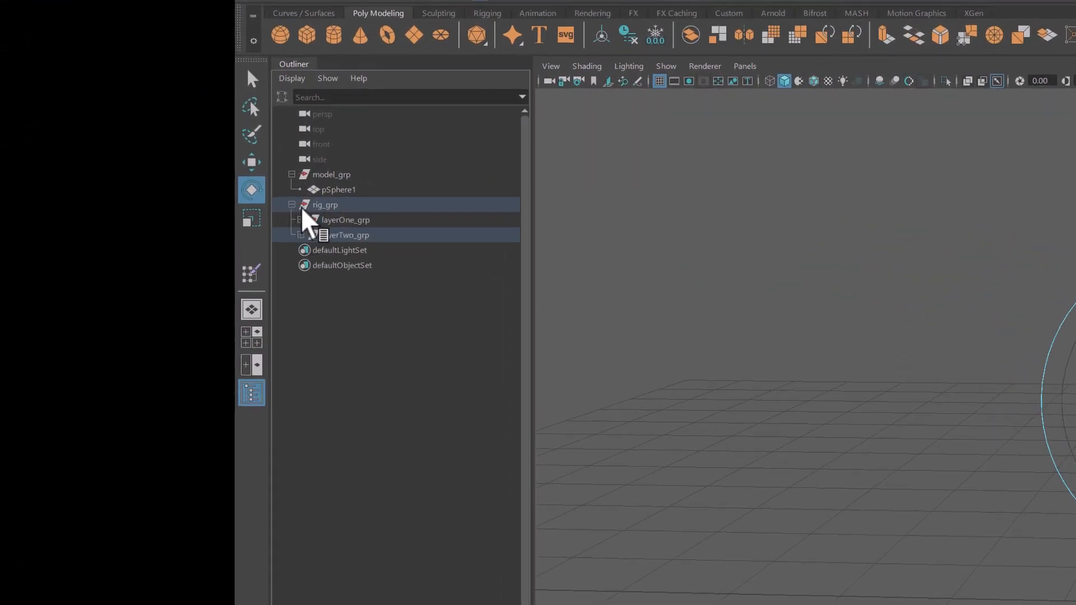
{"action": "middle_click_drag", "start_coordinate": [338, 225], "coordinate": [357, 223]}
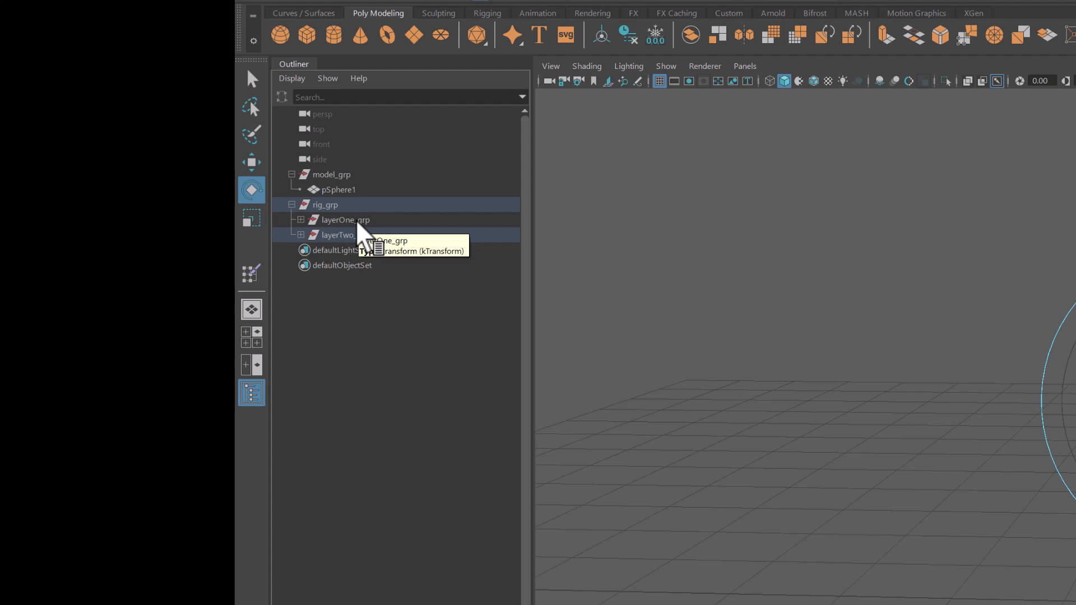
{"action": "left_click", "coordinate": [358, 223]}
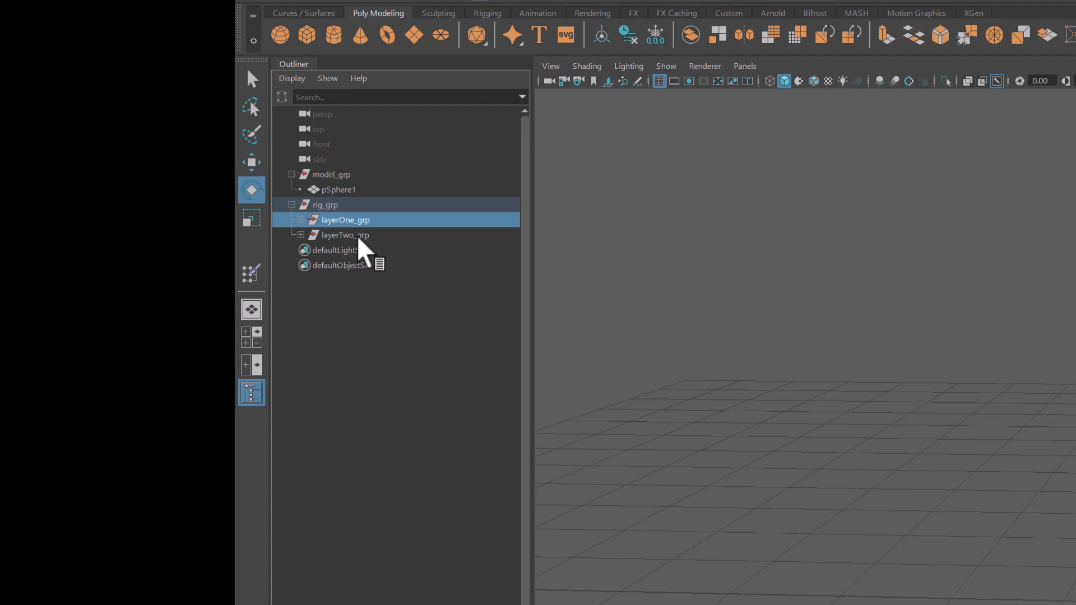
{"action": "left_click", "coordinate": [358, 236]}
{"action": "left_click", "coordinate": [301, 220]}
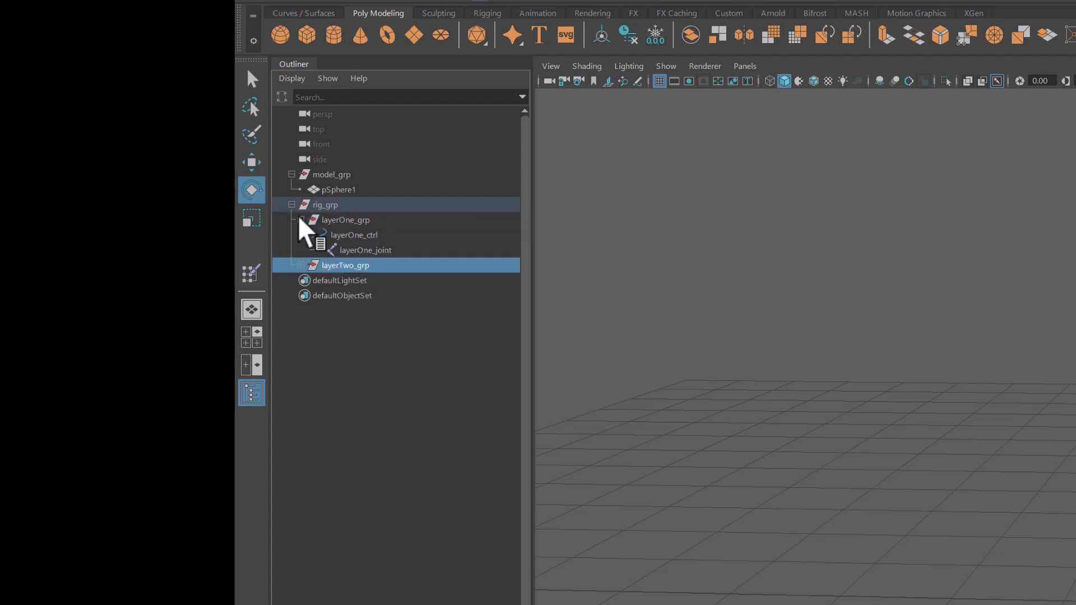
{"action": "left_click", "coordinate": [300, 265]}
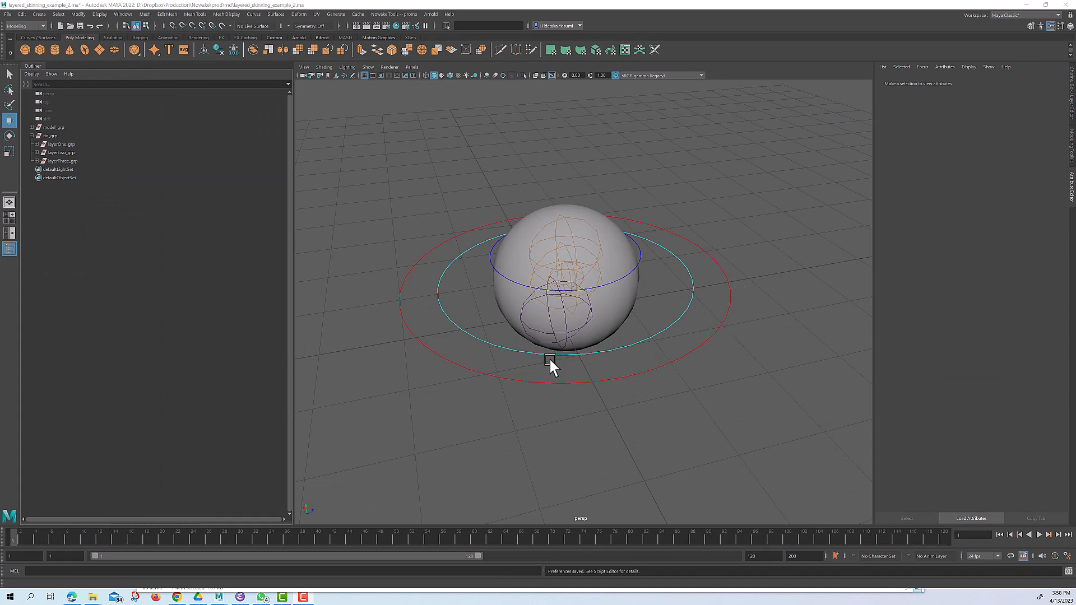
Step: Select layerOne_grp, layerThree_grp and layerTwo_grp in turn to inspect the groups of the three-layer rig
{"action": "left_click", "coordinate": [66, 144]}
{"action": "left_click", "coordinate": [68, 161]}
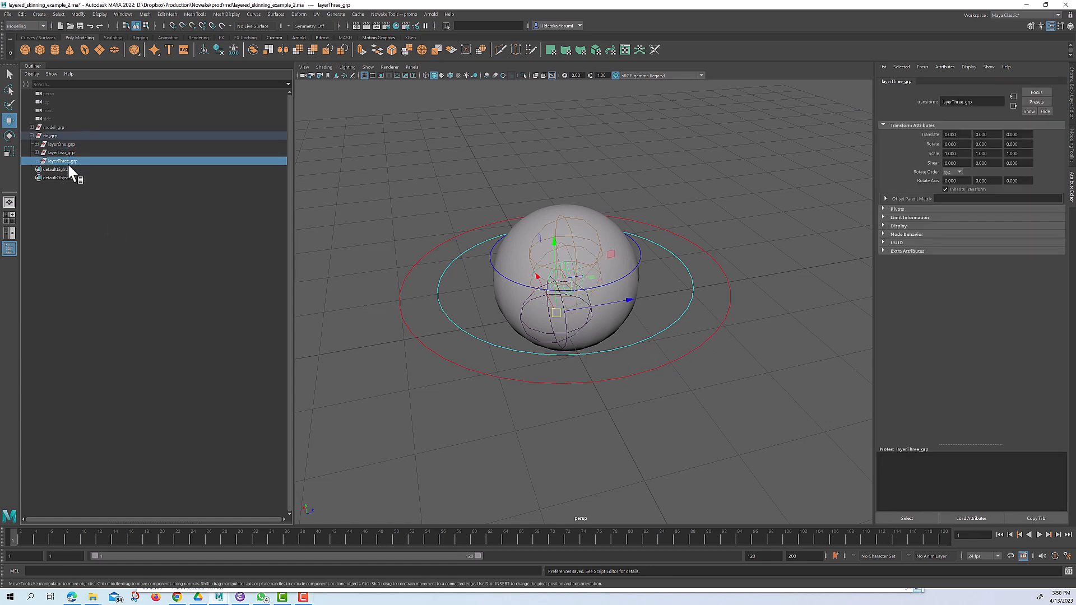
{"action": "left_click", "coordinate": [72, 153]}
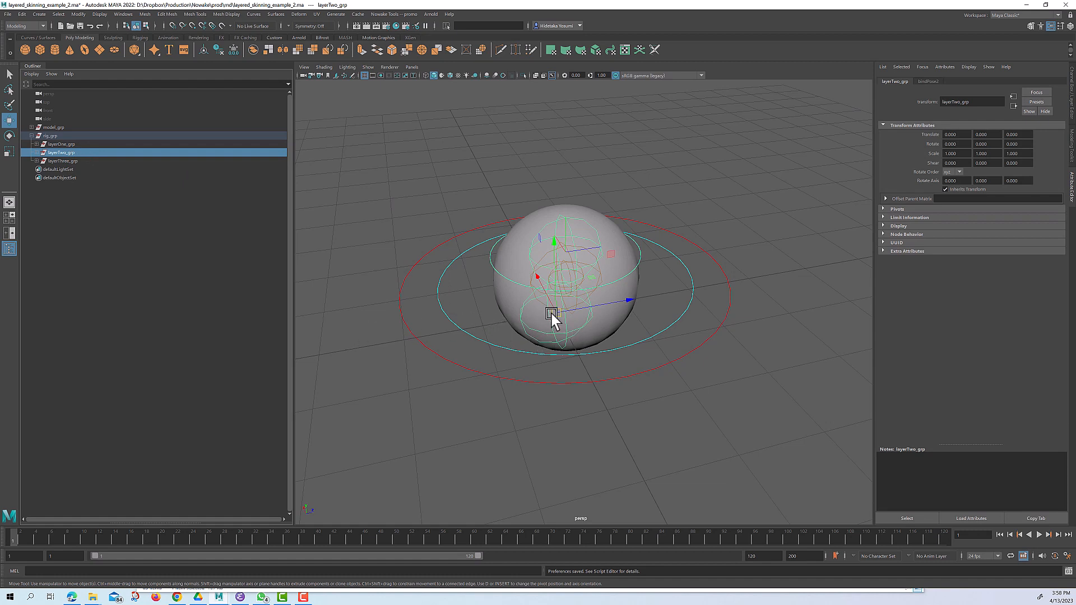
Step: Move layerOne_ctrl up to about 0.3, 0.6, 0.5, and move layerTwo_ctrl up and away from the sphere's centre
{"action": "left_click", "coordinate": [597, 310]}
{"action": "left_click_drag", "start_coordinate": [569, 278], "coordinate": [583, 257]}
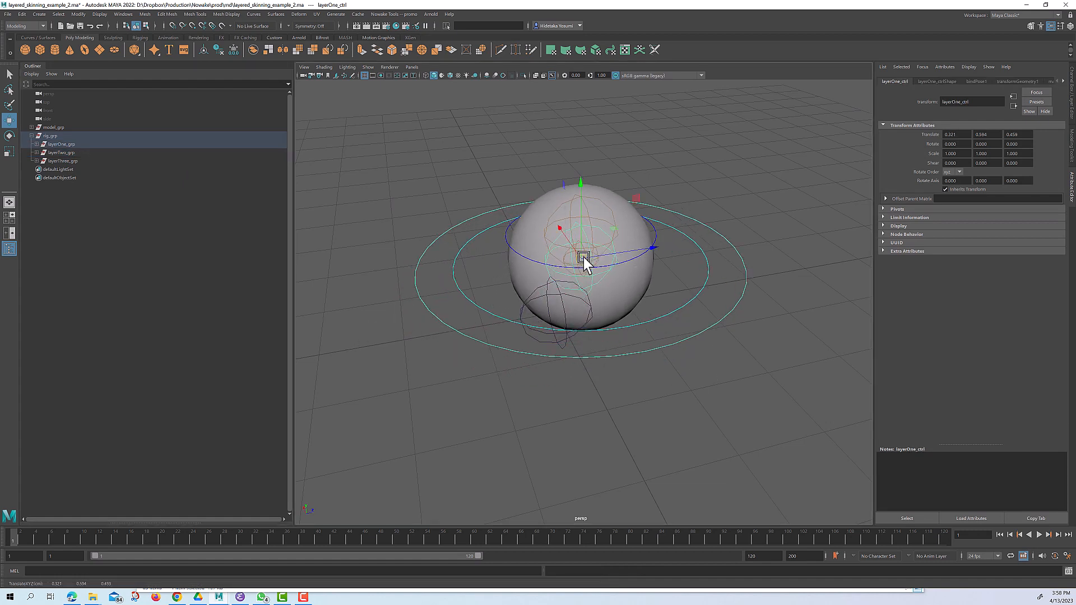
{"action": "left_click", "coordinate": [655, 233]}
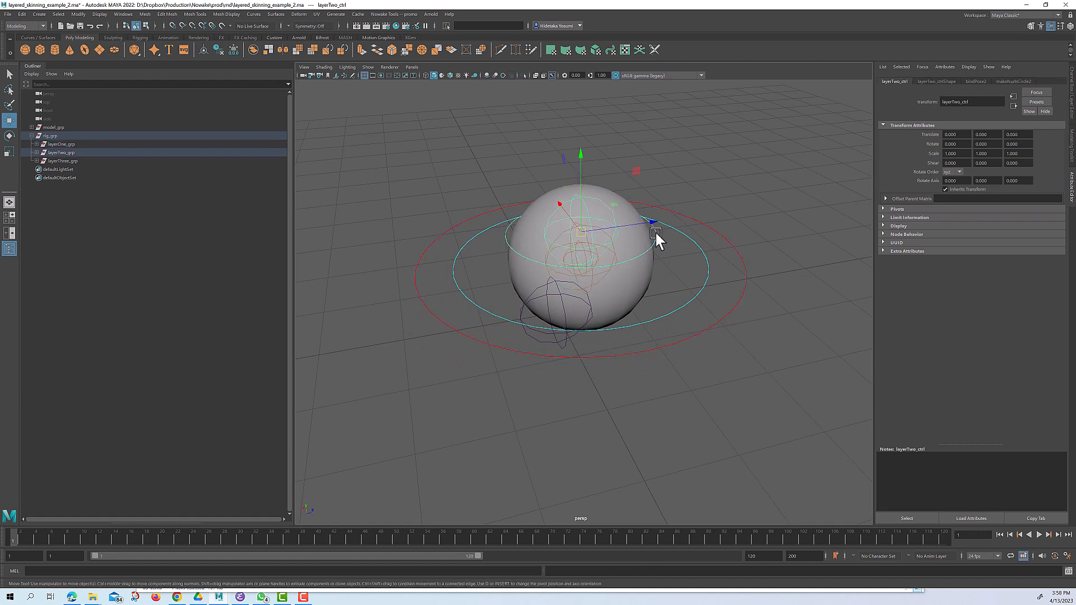
{"action": "left_click_drag", "start_coordinate": [584, 234], "coordinate": [634, 210]}
Step: Select layerThree_ctrl and rotate it to about -11.8, 18.1, 5.9 to tilt the deformed sphere
{"action": "left_click", "coordinate": [670, 283]}
{"action": "key", "text": "e"}
{"action": "left_click_drag", "start_coordinate": [656, 274], "coordinate": [632, 331]}
Step: Select layerOne_ctrl and move it down to about 0.02, 0.25, 0.68
{"action": "left_click", "coordinate": [624, 354]}
{"action": "key", "text": "w"}
{"action": "left_click_drag", "start_coordinate": [576, 257], "coordinate": [602, 294]}
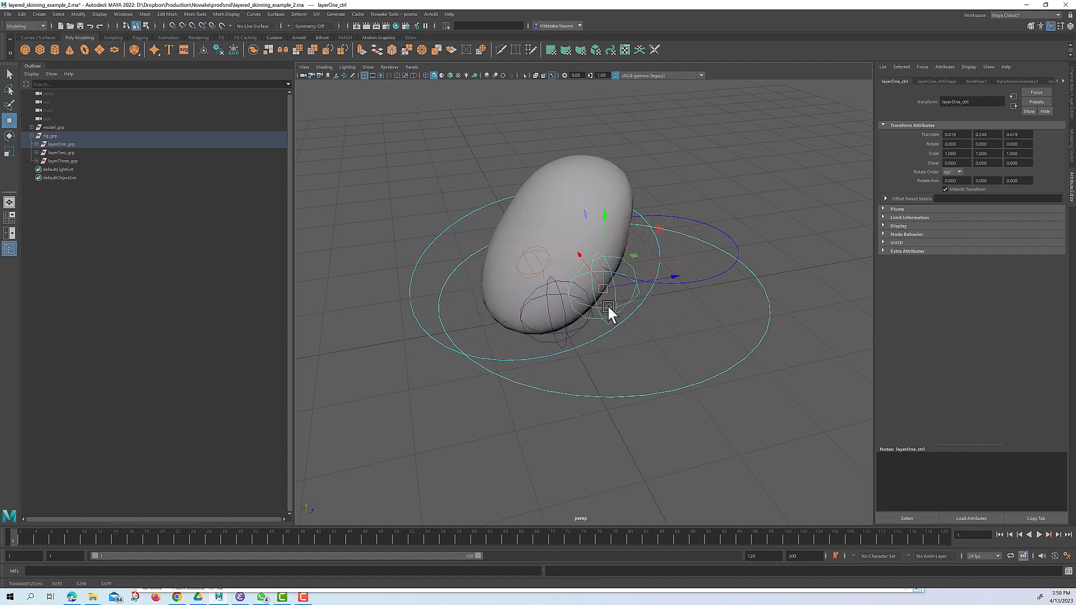
Step: Move layerTwo_ctrl to about 0.2, 0.5, 0.5 and layerThree_ctrl to about 0.7, 0.6, -1.1
{"action": "left_click", "coordinate": [708, 285]}
{"action": "key", "text": "e"}
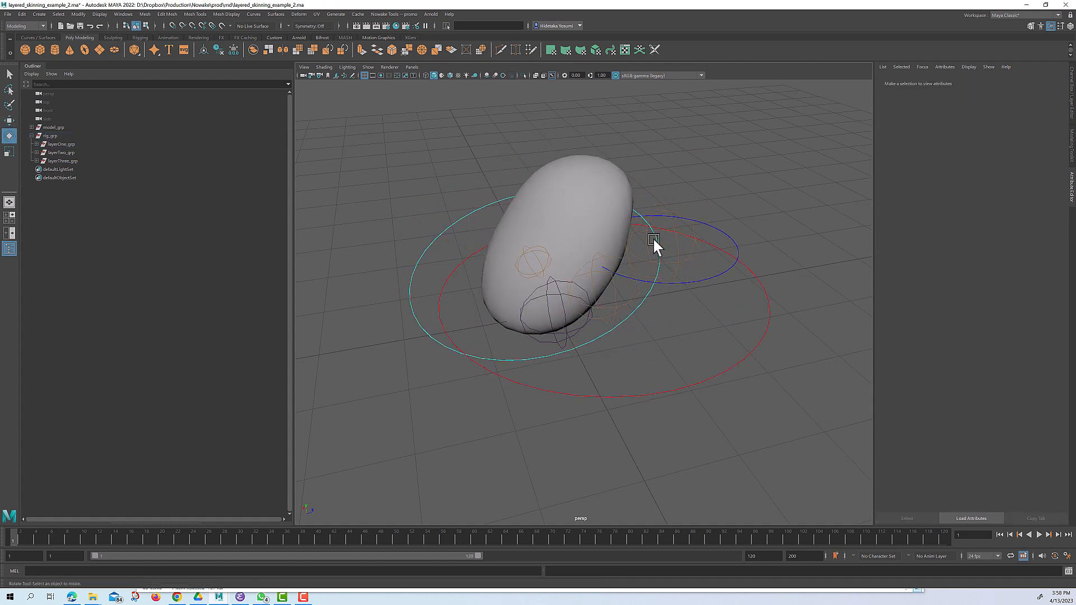
{"action": "left_click", "coordinate": [651, 279]}
{"action": "key", "text": "w"}
{"action": "left_click_drag", "start_coordinate": [662, 241], "coordinate": [640, 212]}
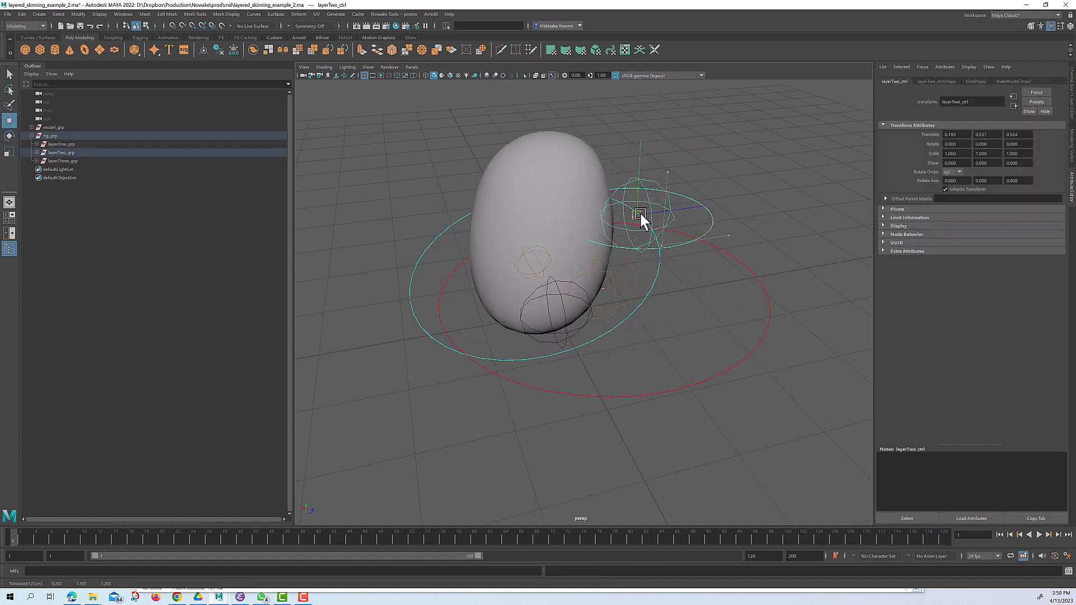
{"action": "left_click", "coordinate": [513, 355]}
{"action": "left_click_drag", "start_coordinate": [533, 262], "coordinate": [512, 237]}
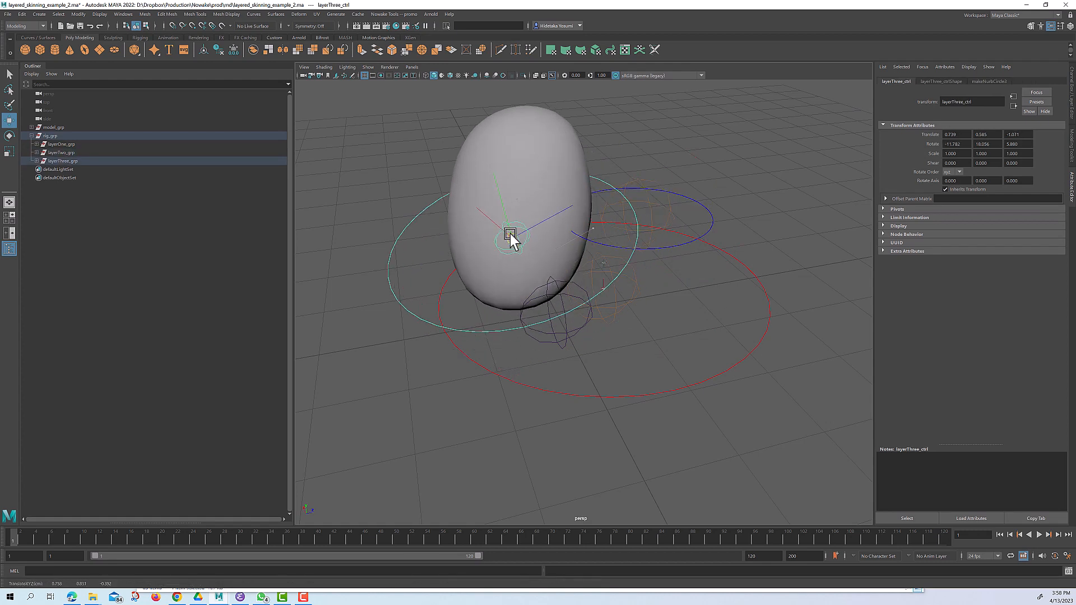
Step: Select layerOne_ctrl and rotate it to test the base layer beneath the other two layers
{"action": "left_click", "coordinate": [569, 386]}
{"action": "key", "text": "e"}
{"action": "left_click_drag", "start_coordinate": [597, 294], "coordinate": [708, 350]}
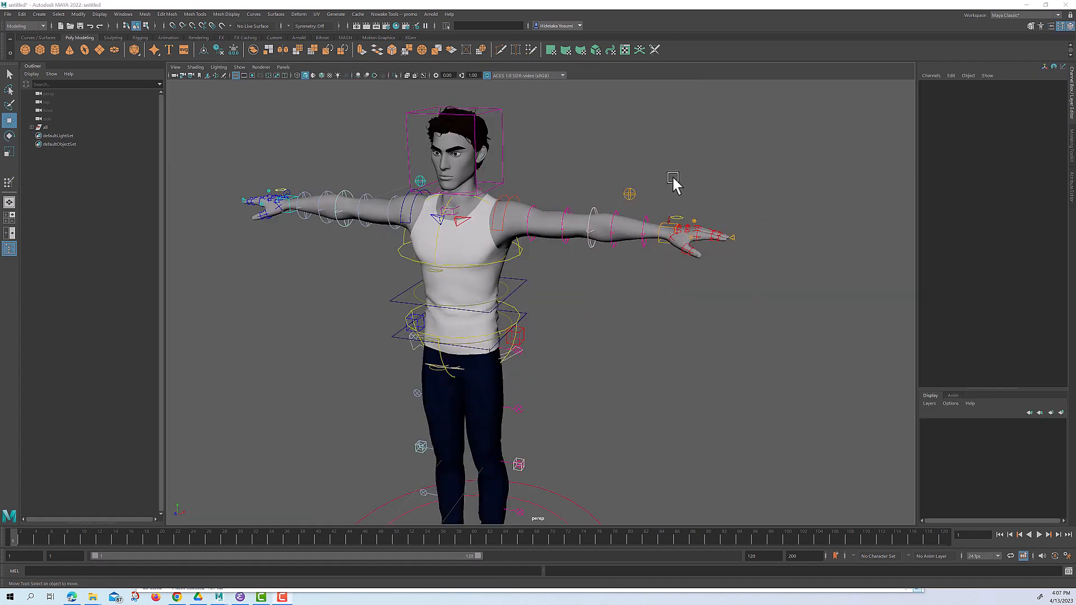
Step: Select the character's body mesh, body_m_geo, to inspect its layered skin clusters
{"action": "scroll", "coordinate": [685, 179], "scroll_direction": "up", "scroll_amount": 2}
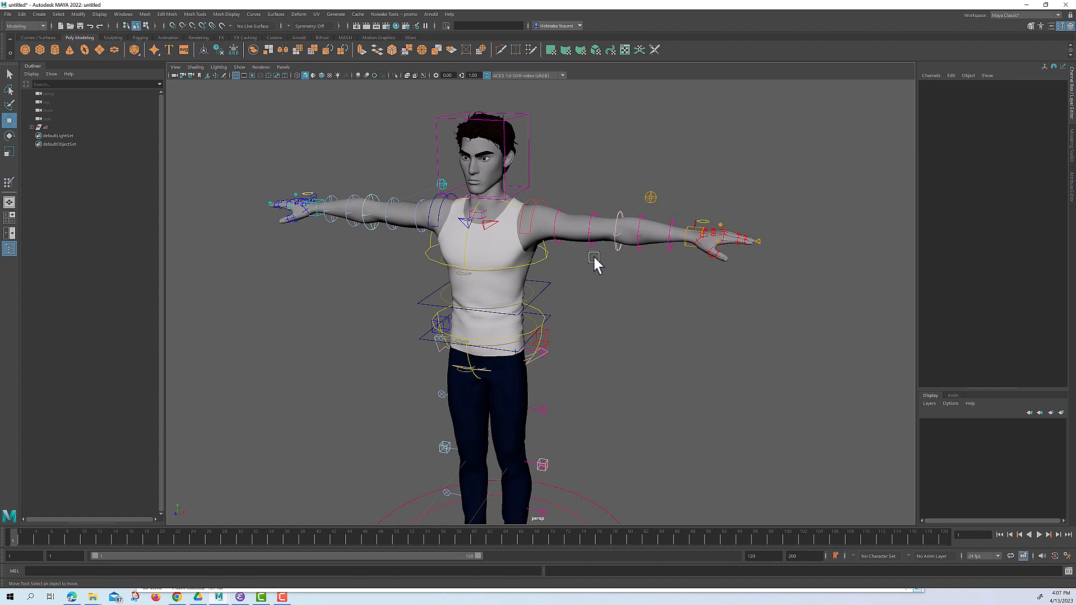
{"action": "left_click", "coordinate": [578, 247]}
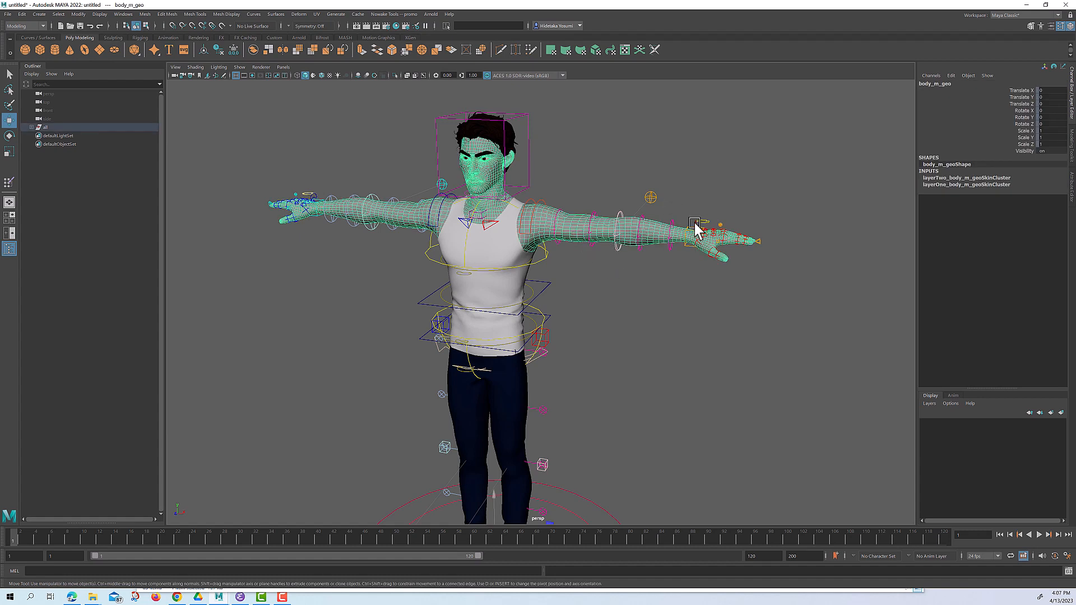
Step: Lower the character's left hand control toward the hip and move the left arm's bendbow curve controls to bow the arm
{"action": "left_click", "coordinate": [690, 228]}
{"action": "left_click_drag", "start_coordinate": [690, 228], "coordinate": [587, 345]}
{"action": "left_click", "coordinate": [586, 258]}
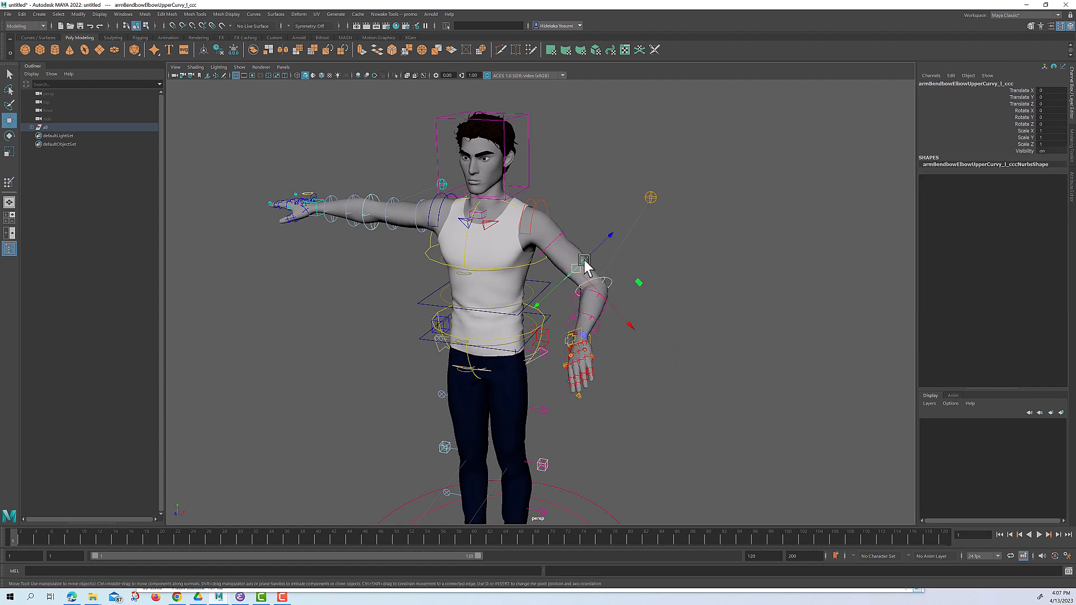
{"action": "left_click", "coordinate": [611, 284]}
{"action": "left_click_drag", "start_coordinate": [594, 287], "coordinate": [591, 329]}
{"action": "left_click", "coordinate": [628, 312]}
{"action": "left_click", "coordinate": [616, 309]}
{"action": "left_click", "coordinate": [581, 312]}
{"action": "left_click", "coordinate": [584, 319]}
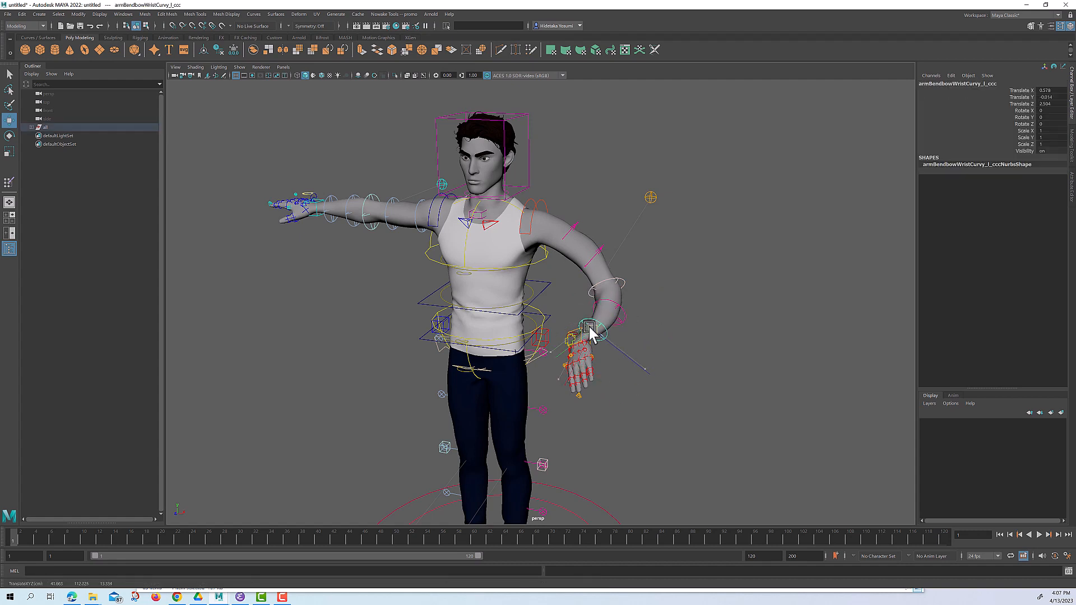
Step: Select body_m_geo and set the envelope of layerTwo_body_m_geoSkinCluster to 0
{"action": "left_click", "coordinate": [585, 250]}
{"action": "left_click", "coordinate": [956, 178]}
{"action": "left_click", "coordinate": [1021, 185]}
{"action": "middle_click_drag", "start_coordinate": [886, 196], "coordinate": [782, 202]}
{"action": "left_click_drag", "start_coordinate": [691, 256], "coordinate": [706, 260], "text": "alt"}
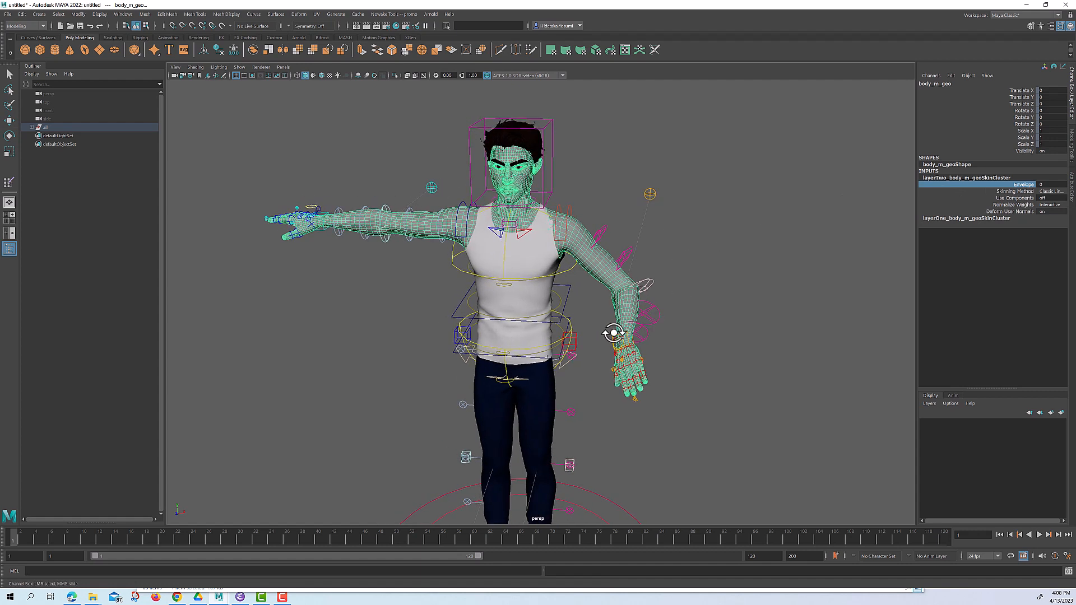
Step: Raise the left hand control outward and rotate it to test the arm with only the base layer active
{"action": "left_click", "coordinate": [616, 339]}
{"action": "left_click", "coordinate": [694, 283]}
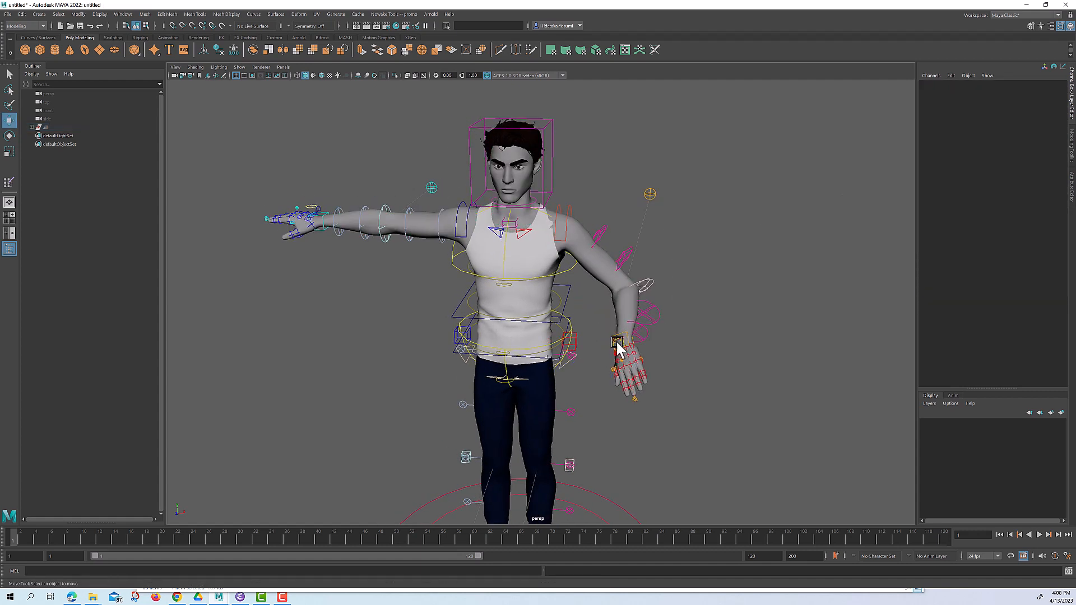
{"action": "left_click", "coordinate": [622, 343]}
{"action": "left_click_drag", "start_coordinate": [622, 343], "coordinate": [747, 221]}
{"action": "key", "text": "e"}
{"action": "left_click_drag", "start_coordinate": [756, 250], "coordinate": [674, 291]}
{"action": "key", "text": "w"}
Step: Select body_m_geo and open the envelope of layerTwo_body_m_geoSkinCluster for editing
{"action": "left_click", "coordinate": [621, 253]}
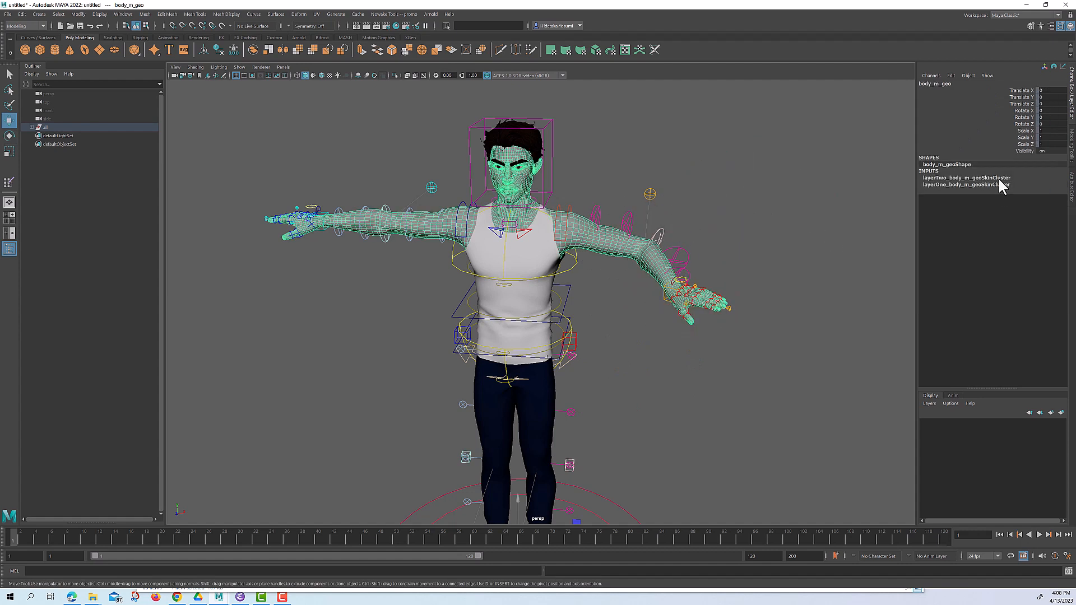
{"action": "left_click", "coordinate": [998, 177]}
{"action": "left_click", "coordinate": [1023, 184]}
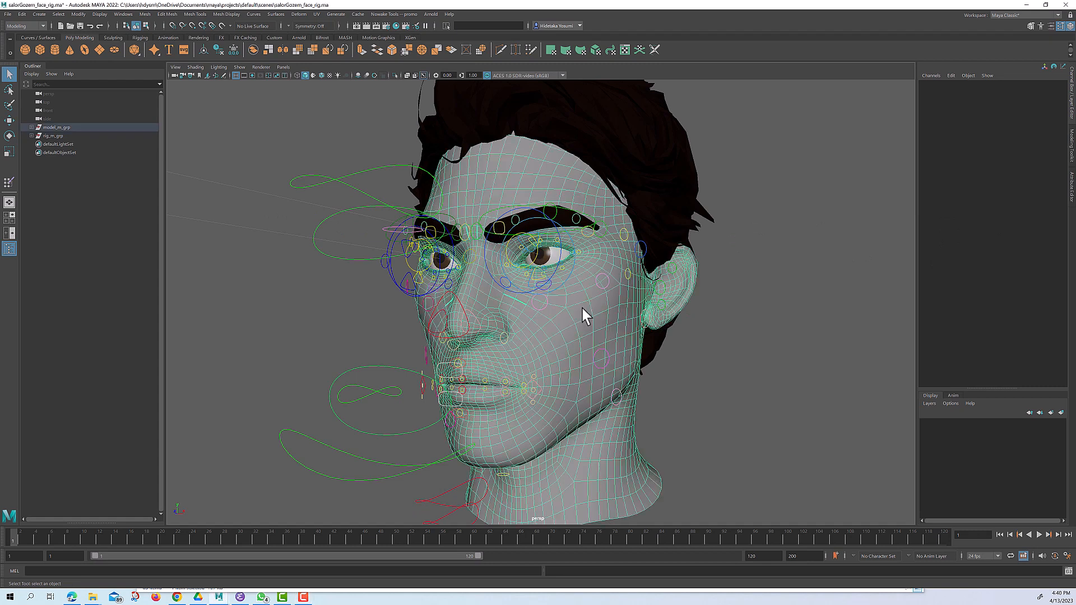
Step: Select the face rig's head mesh, head_m_geo, and examine its stacked skin clusters from headSquetch through lipsRotate
{"action": "left_click", "coordinate": [583, 308]}
{"action": "left_click_drag", "start_coordinate": [526, 286], "coordinate": [509, 293], "text": "alt"}
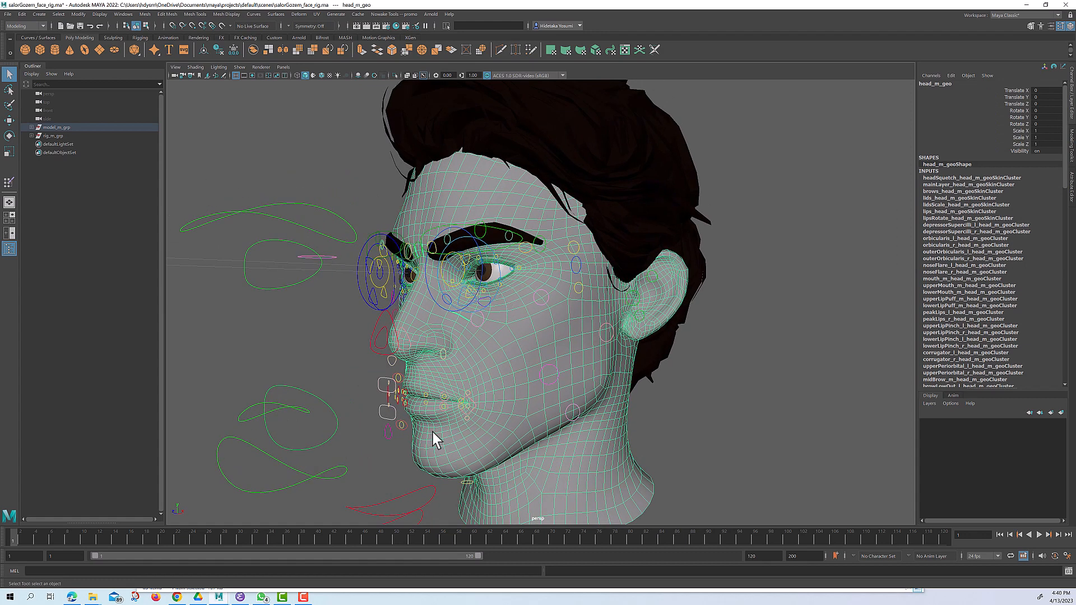
{"action": "left_click", "coordinate": [404, 487]}
{"action": "left_click", "coordinate": [512, 429]}
{"action": "left_click", "coordinate": [972, 178]}
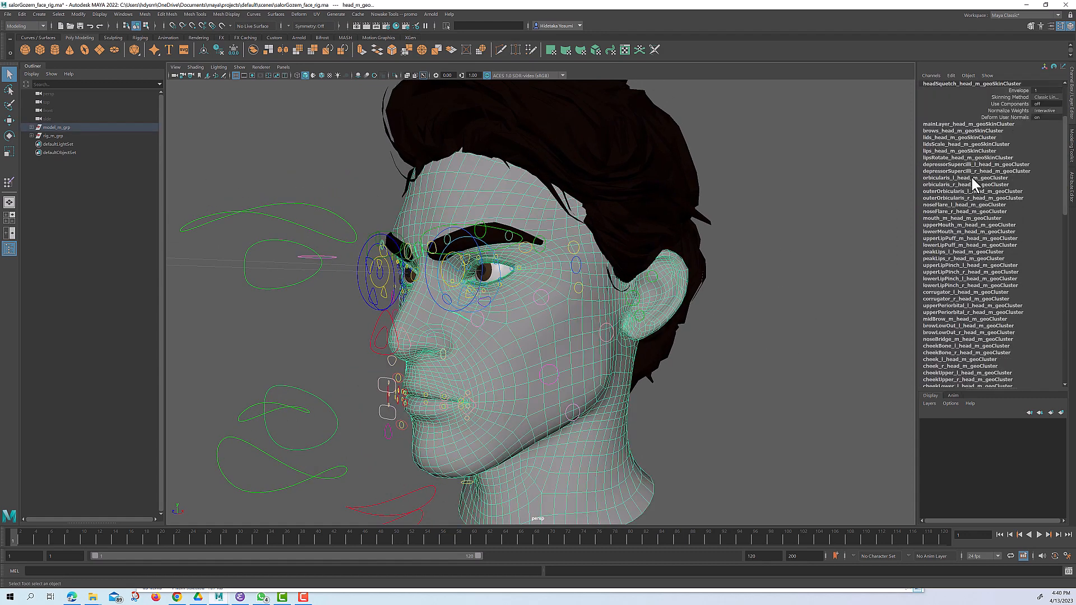
{"action": "left_click", "coordinate": [970, 120]}
{"action": "left_click", "coordinate": [968, 124]}
{"action": "left_click", "coordinate": [963, 128]}
{"action": "left_click", "coordinate": [963, 122]}
{"action": "left_click", "coordinate": [963, 122]}
{"action": "left_click", "coordinate": [709, 183]}
{"action": "scroll", "coordinate": [788, 170], "scroll_direction": "down", "scroll_amount": 3}
{"action": "scroll", "coordinate": [787, 172], "scroll_direction": "up", "scroll_amount": 10}
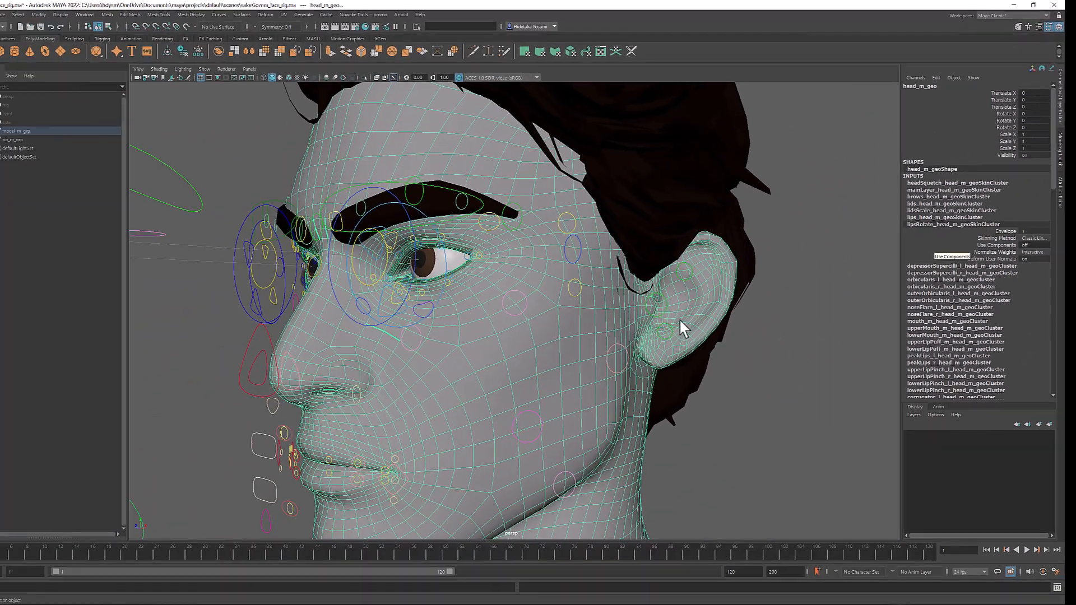
{"action": "scroll", "coordinate": [573, 305], "scroll_direction": "down", "scroll_amount": 6}
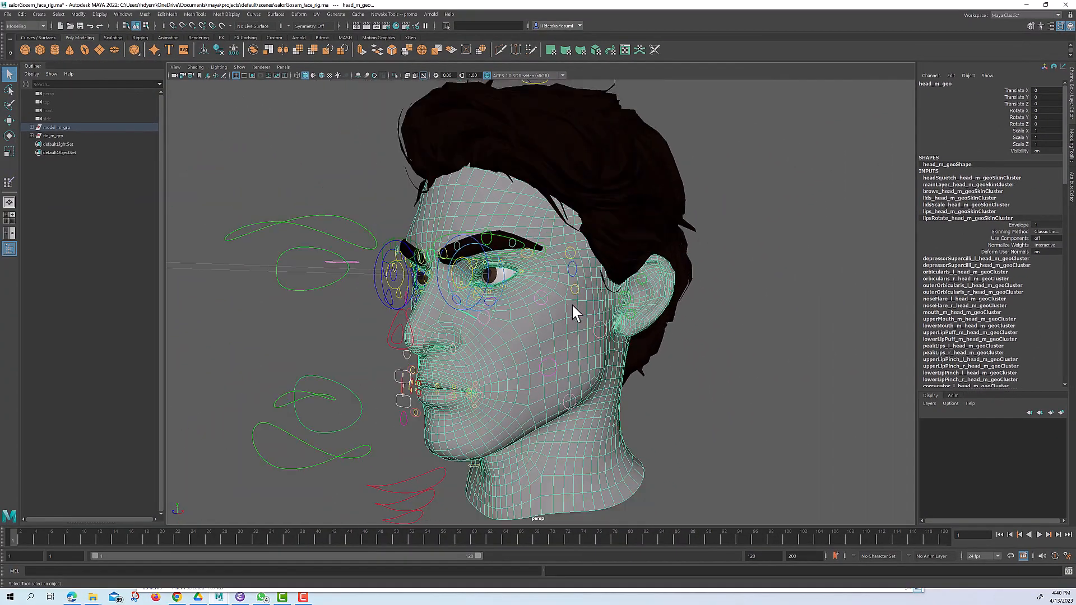
Step: Try moving the head squash and stretch controls below and above the head, and undo the moves
{"action": "left_click", "coordinate": [405, 466]}
{"action": "key", "text": "w"}
{"action": "left_click_drag", "start_coordinate": [533, 440], "coordinate": [551, 427]}
{"action": "left_click", "coordinate": [531, 104]}
{"action": "left_click_drag", "start_coordinate": [533, 105], "coordinate": [556, 117]}
{"action": "key", "text": "ctrl+z"}
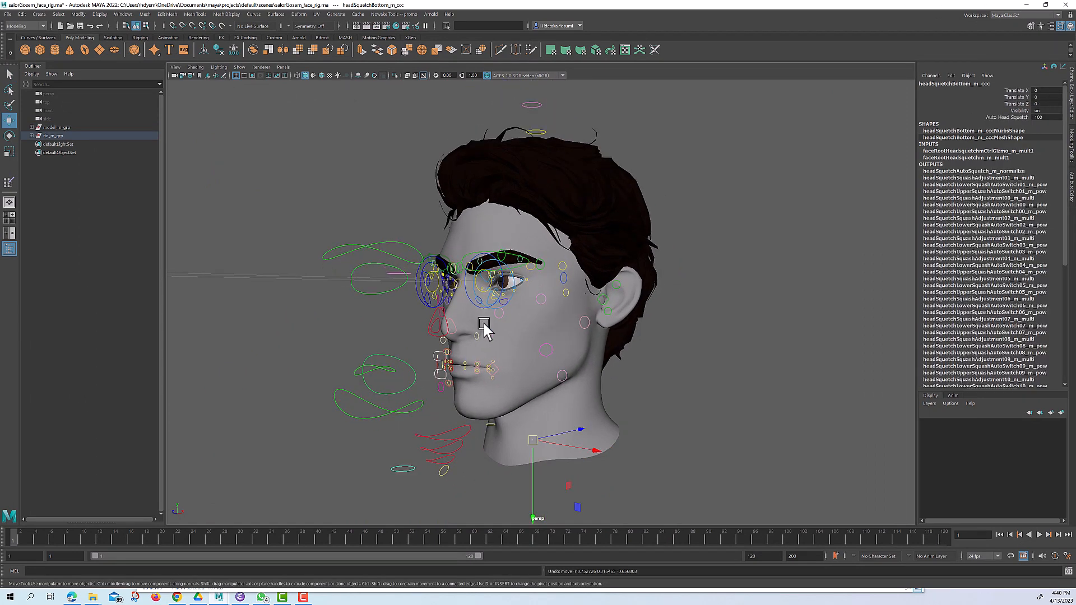
Step: Rotate the jaw control to open the mouth and move brow_l_ccc to test the main face layer
{"action": "left_click", "coordinate": [424, 440]}
{"action": "key", "text": "e"}
{"action": "left_click_drag", "start_coordinate": [493, 351], "coordinate": [490, 314]}
{"action": "left_click", "coordinate": [471, 253]}
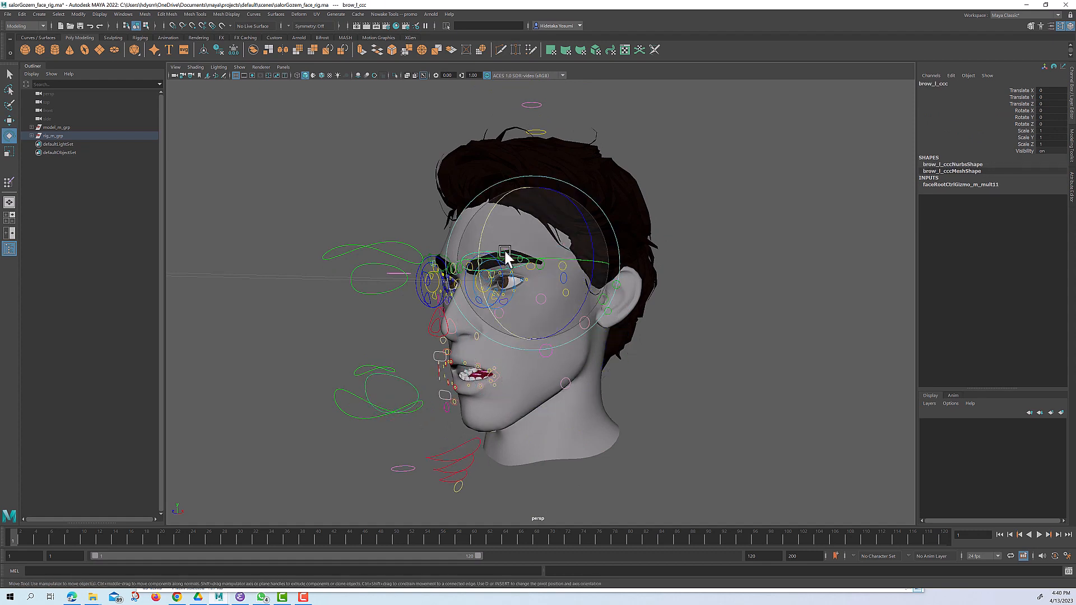
{"action": "key", "text": "w"}
{"action": "left_click_drag", "start_coordinate": [535, 262], "coordinate": [541, 268]}
Step: Select the mouth control in front of the face and test its effect on the main layer
{"action": "left_click", "coordinate": [389, 392]}
{"action": "left_click_drag", "start_coordinate": [435, 384], "coordinate": [560, 355], "text": "alt"}
{"action": "key", "text": "e"}
{"action": "left_click_drag", "start_coordinate": [412, 227], "coordinate": [380, 253], "text": "alt"}
{"action": "left_click", "coordinate": [392, 234]}
{"action": "mouse_move", "coordinate": [454, 255]}
{"action": "left_mouse_down", "text": "alt"}
{"action": "mouse_move", "coordinate": [381, 251]}
{"action": "mouse_move", "coordinate": [465, 239]}
{"action": "mouse_move", "coordinate": [463, 263]}
{"action": "left_mouse_up", "text": "alt"}
Step: Move the nose control and rotate ear_l_ccc to about -1.1, -5.9, -0.5 degrees
{"action": "left_click", "coordinate": [421, 331]}
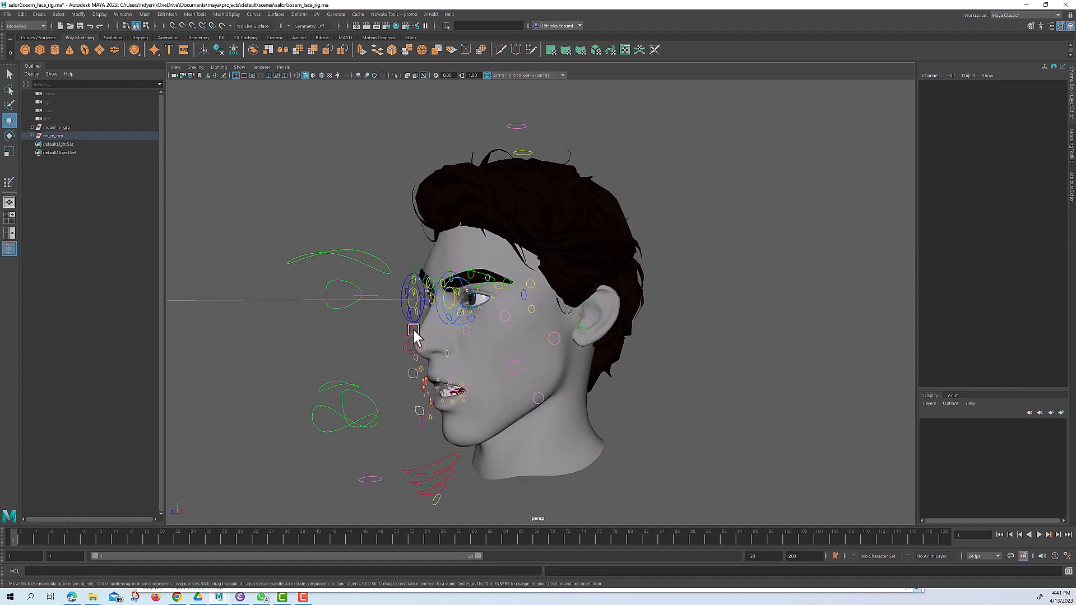
{"action": "left_click_drag", "start_coordinate": [413, 331], "coordinate": [434, 308]}
{"action": "left_click", "coordinate": [574, 317]}
{"action": "key", "text": "e"}
{"action": "left_click_drag", "start_coordinate": [589, 317], "coordinate": [606, 329]}
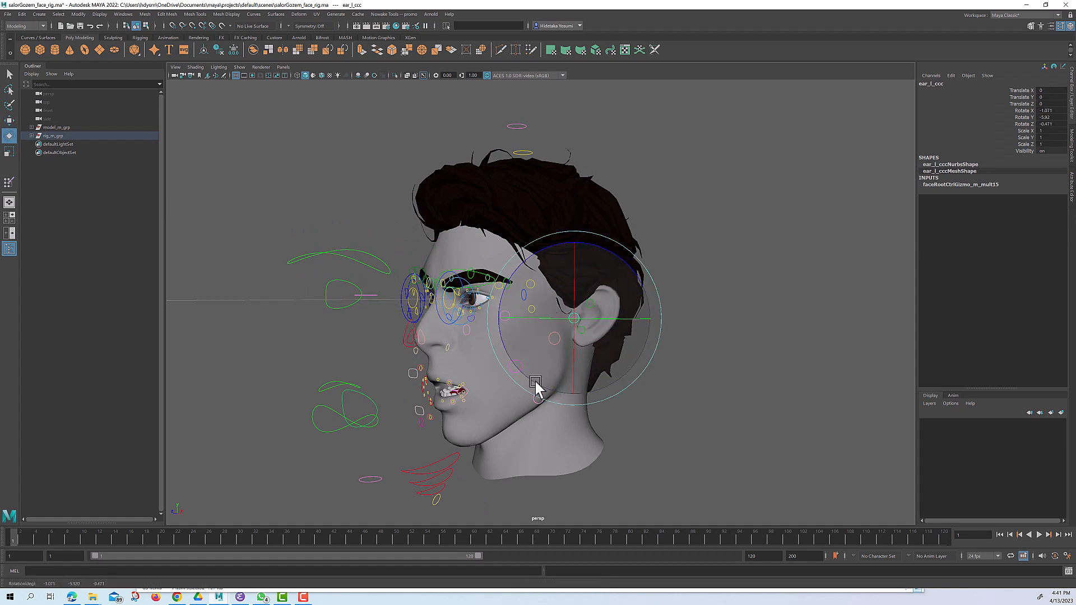
Step: Undo the test poses on the ear, nose, mouth, brow and jaw controls and clear the selection
{"action": "key", "text": "ctrl+z"}
{"action": "key", "text": "ctrl+z"}
{"action": "key", "text": "ctrl+z"}
{"action": "key", "text": "ctrl+z"}
{"action": "key", "text": "ctrl+z"}
{"action": "key", "text": "ctrl+z"}
{"action": "key", "text": "ctrl+z"}
{"action": "key", "text": "ctrl+z"}
{"action": "key", "text": "ctrl+z"}
{"action": "key", "text": "ctrl+z"}
{"action": "key", "text": "ctrl+z"}
{"action": "key", "text": "ctrl+z"}
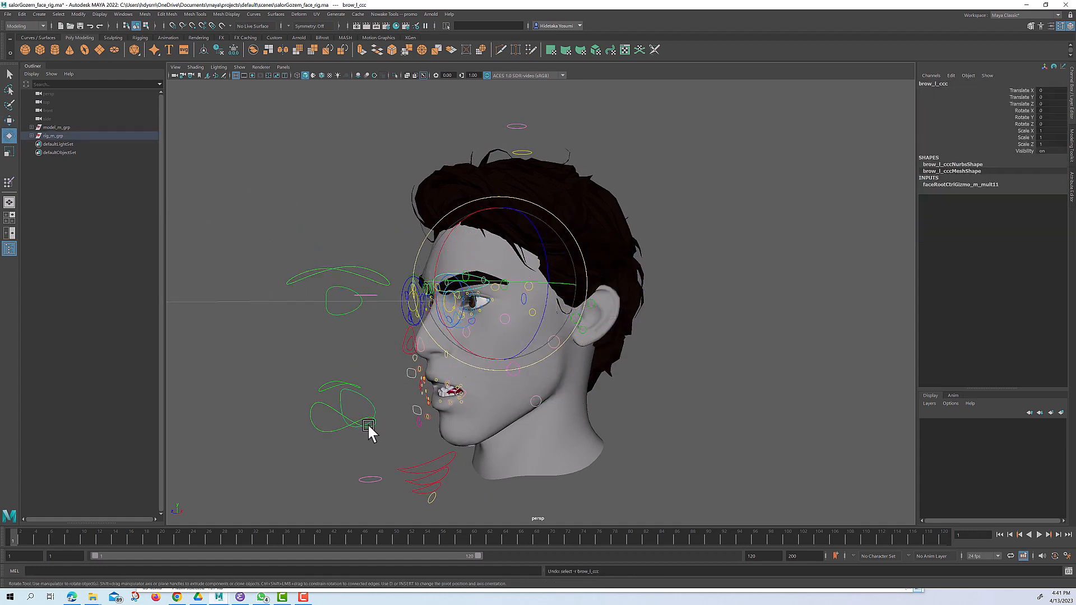
{"action": "middle_click_drag", "start_coordinate": [381, 405], "coordinate": [387, 380], "text": "alt"}
{"action": "left_click", "coordinate": [338, 399]}
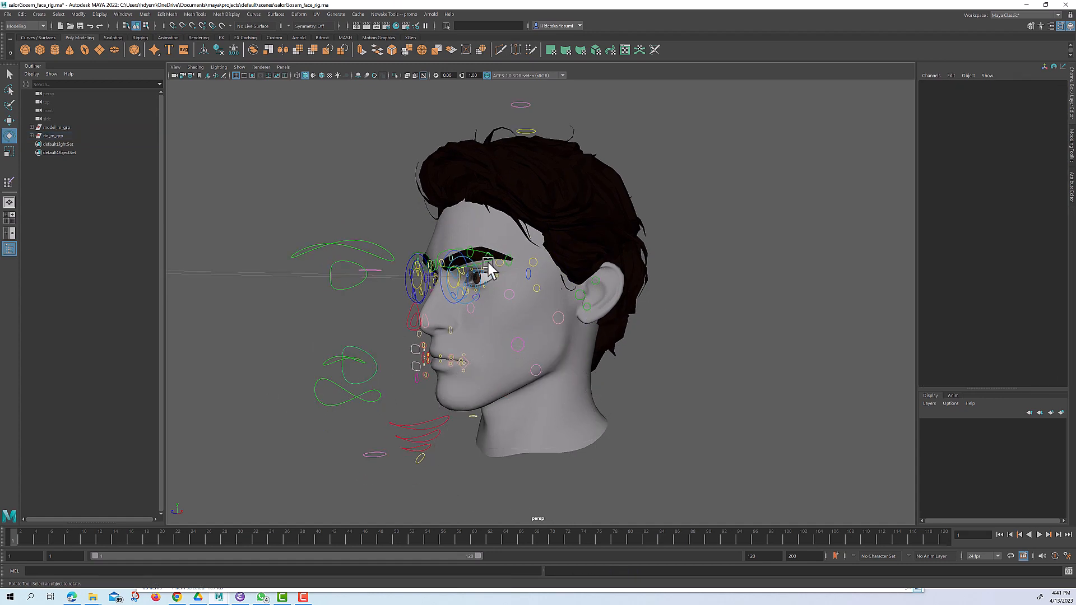
Step: Move browsMid_l_ccc and browsSubIn_l_ccc to test the detailed brow layer on the left eyebrow
{"action": "left_click_drag", "start_coordinate": [490, 269], "coordinate": [527, 273], "text": "alt"}
{"action": "middle_click_drag", "start_coordinate": [527, 273], "coordinate": [531, 308], "text": "alt"}
{"action": "scroll", "coordinate": [530, 285], "scroll_direction": "up", "scroll_amount": 5}
{"action": "left_click_drag", "start_coordinate": [484, 296], "coordinate": [478, 286], "text": "alt"}
{"action": "left_click", "coordinate": [476, 282]}
{"action": "key", "text": "w"}
{"action": "left_click", "coordinate": [558, 265]}
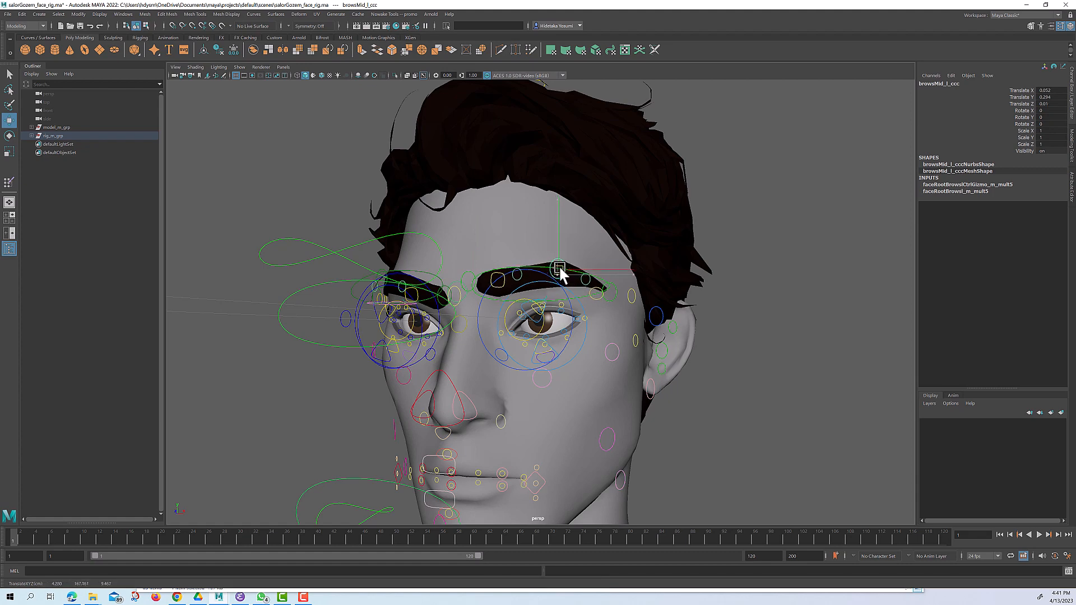
{"action": "left_click", "coordinate": [519, 275]}
{"action": "left_click", "coordinate": [520, 275]}
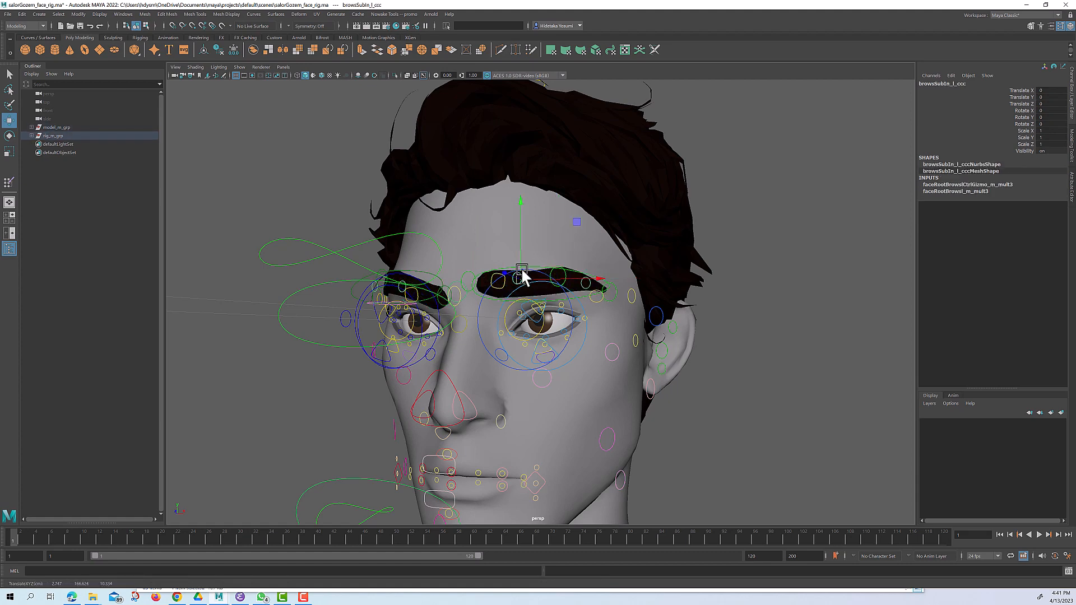
{"action": "mouse_move", "coordinate": [606, 291]}
{"action": "left_mouse_down", "text": "alt"}
{"action": "mouse_move", "coordinate": [512, 308]}
{"action": "mouse_move", "coordinate": [520, 295]}
{"action": "mouse_move", "coordinate": [591, 301]}
{"action": "left_mouse_up", "text": "alt"}
{"action": "left_click", "coordinate": [500, 308]}
{"action": "left_click", "coordinate": [499, 302]}
{"action": "left_click", "coordinate": [506, 286]}
Step: Undo the test moves on the left eyebrow controls
{"action": "key", "text": "ctrl+z"}
{"action": "key", "text": "ctrl+z"}
{"action": "key", "text": "ctrl+z"}
{"action": "key", "text": "ctrl+z"}
{"action": "key", "text": "ctrl+z"}
{"action": "key", "text": "ctrl+z"}
{"action": "key", "text": "ctrl+z"}
{"action": "key", "text": "ctrl+z"}
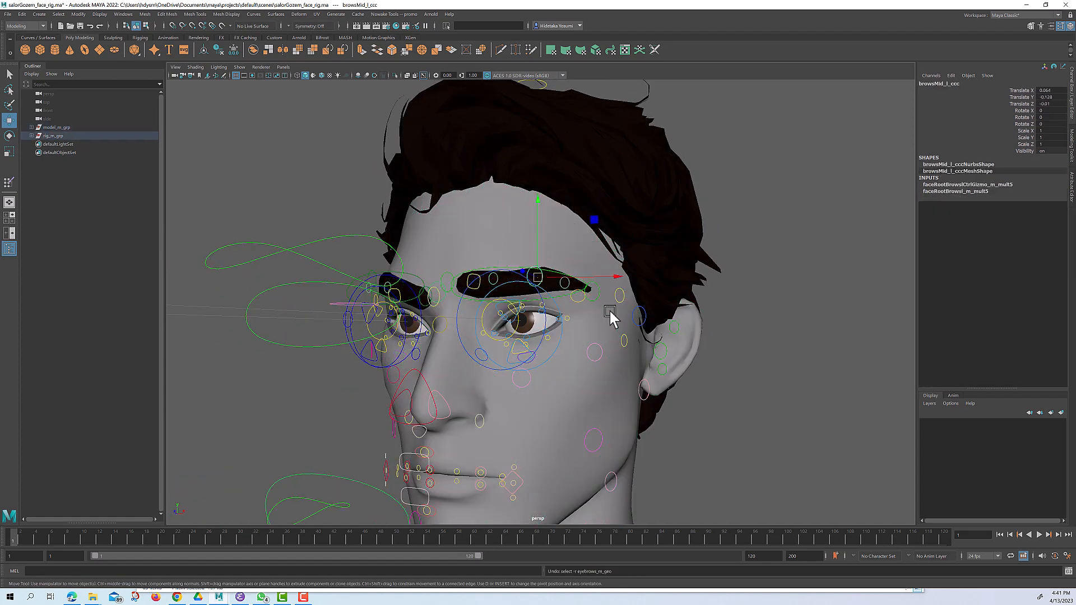
{"action": "key", "text": "ctrl+z"}
{"action": "key", "text": "ctrl+z"}
{"action": "key", "text": "ctrl+z"}
{"action": "key", "text": "ctrl+z"}
{"action": "key", "text": "ctrl+z"}
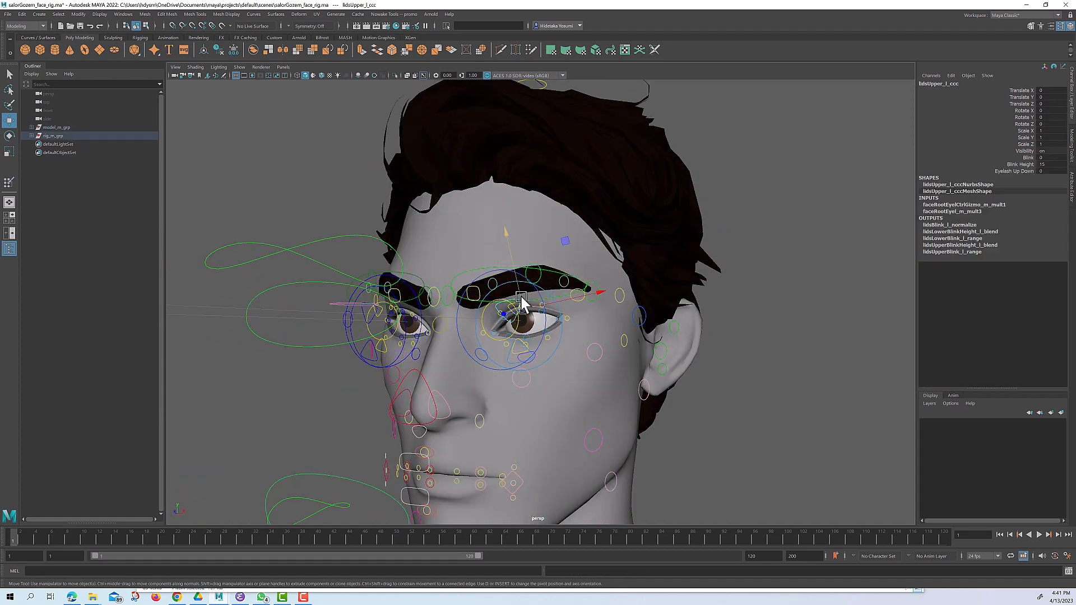
Step: Try moving lidsLower_l_ccc to test the eyelid layer, and undo the move
{"action": "left_click_drag", "start_coordinate": [508, 359], "coordinate": [547, 386]}
{"action": "key", "text": "ctrl+z"}
{"action": "left_click_drag", "start_coordinate": [617, 351], "coordinate": [581, 337], "text": "alt"}
{"action": "middle_click_drag", "start_coordinate": [580, 302], "coordinate": [572, 337], "text": "alt"}
{"action": "right_click_drag", "start_coordinate": [572, 336], "coordinate": [620, 341], "text": "alt"}
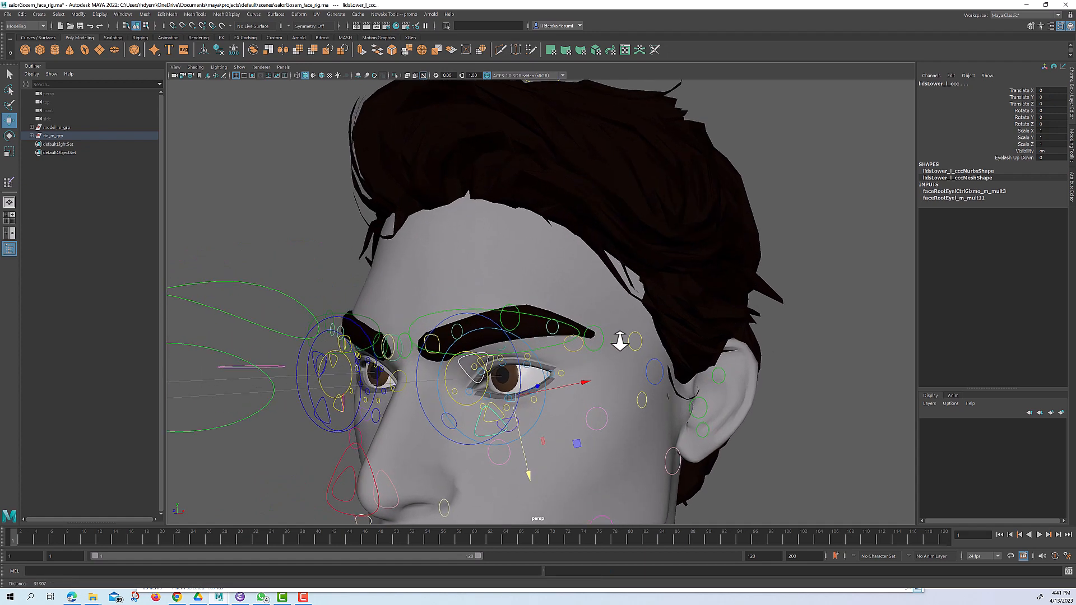
Step: Try scaling lidsLower01_l_ccc to about 1.75 to test the lidsScale layer, and undo the scaling
{"action": "left_click", "coordinate": [503, 361]}
{"action": "key", "text": "r"}
{"action": "left_click_drag", "start_coordinate": [503, 362], "coordinate": [493, 399]}
{"action": "left_click", "coordinate": [489, 393]}
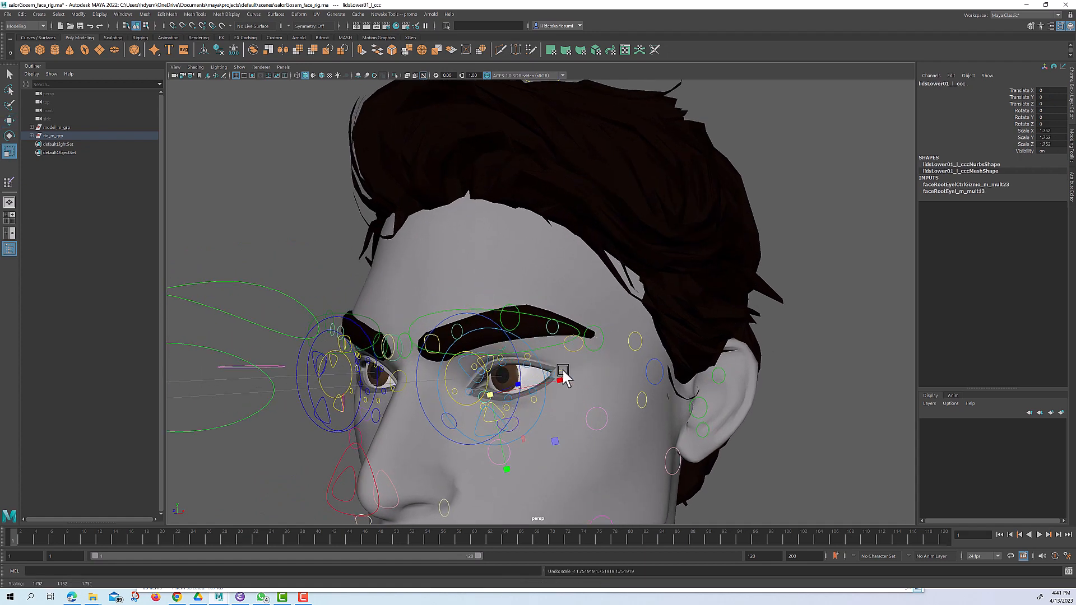
{"action": "right_click_drag", "start_coordinate": [564, 352], "coordinate": [529, 397], "text": "alt"}
{"action": "middle_click_drag", "start_coordinate": [529, 396], "coordinate": [519, 294], "text": "alt"}
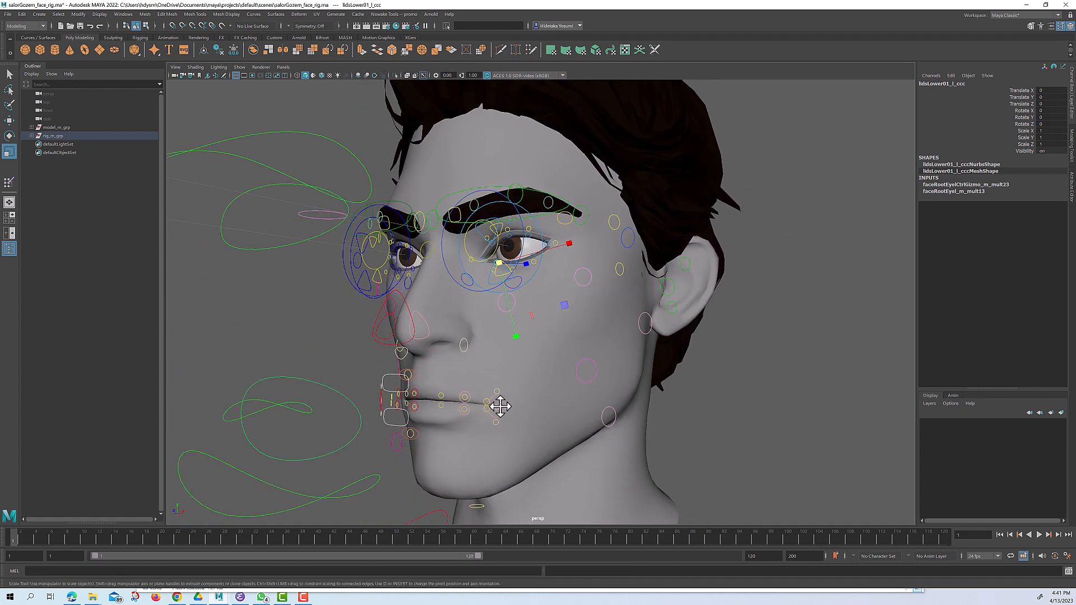
Step: Move the left lip corner control, cornerLips_l_ccc, to about -0.71 in X to test the lips layer
{"action": "left_click", "coordinate": [503, 401]}
{"action": "left_click", "coordinate": [494, 405]}
{"action": "key", "text": "w"}
{"action": "left_click_drag", "start_coordinate": [495, 405], "coordinate": [601, 399]}
Step: Select the upper and lower lip center controls and rotate them to about -50.5 degrees in X
{"action": "left_click", "coordinate": [408, 407]}
{"action": "left_click", "coordinate": [541, 414]}
{"action": "key", "text": "e"}
{"action": "left_click_drag", "start_coordinate": [547, 427], "coordinate": [378, 385], "text": "alt"}
{"action": "left_click_drag", "start_coordinate": [337, 352], "coordinate": [285, 422]}
{"action": "key", "text": "w"}
Step: Move upperLipsCenter_m_ccc to about 0.03 in Y and 0.34 in Z, and rotate the lip center further
{"action": "mouse_move", "coordinate": [383, 379]}
{"action": "left_mouse_down", "text": "alt"}
{"action": "mouse_move", "coordinate": [370, 386]}
{"action": "mouse_move", "coordinate": [386, 371]}
{"action": "left_mouse_up", "text": "alt"}
{"action": "left_click", "coordinate": [343, 390]}
{"action": "left_click", "coordinate": [360, 368]}
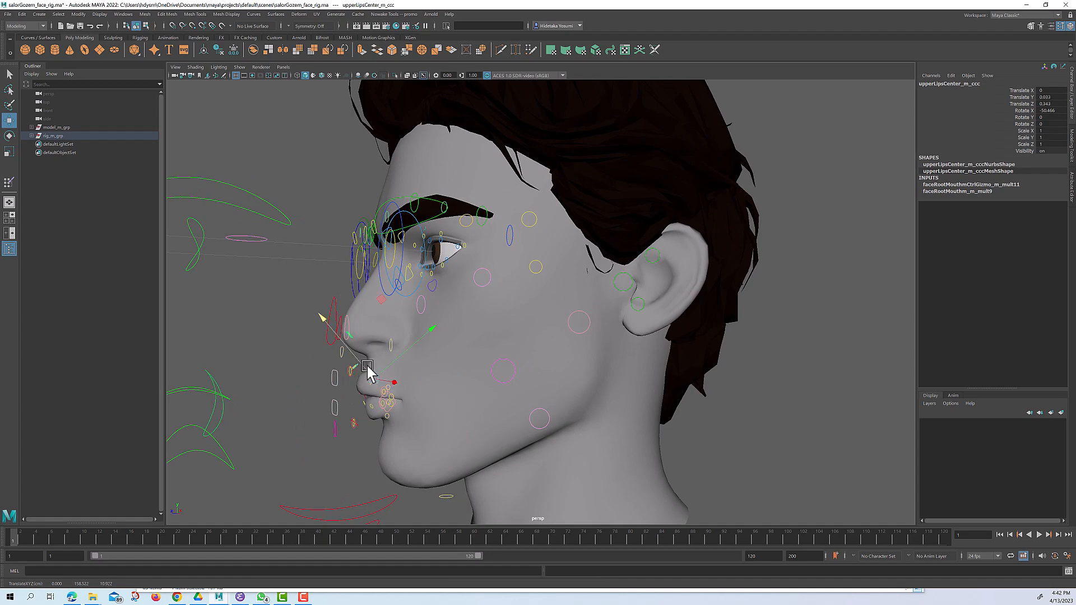
{"action": "key", "text": "e"}
{"action": "left_click_drag", "start_coordinate": [315, 340], "coordinate": [338, 313]}
{"action": "left_click_drag", "start_coordinate": [354, 383], "coordinate": [356, 420], "text": "alt"}
{"action": "left_click", "coordinate": [321, 418]}
{"action": "right_click_drag", "start_coordinate": [357, 421], "coordinate": [357, 423], "text": "alt"}
{"action": "left_click_drag", "start_coordinate": [357, 423], "coordinate": [608, 397], "text": "alt"}
Step: Undo the test rotations and moves on the lip center and lip corner controls
{"action": "key", "text": "ctrl+z"}
{"action": "key", "text": "ctrl+z"}
{"action": "key", "text": "ctrl+z"}
{"action": "key", "text": "ctrl+z"}
{"action": "key", "text": "ctrl+z"}
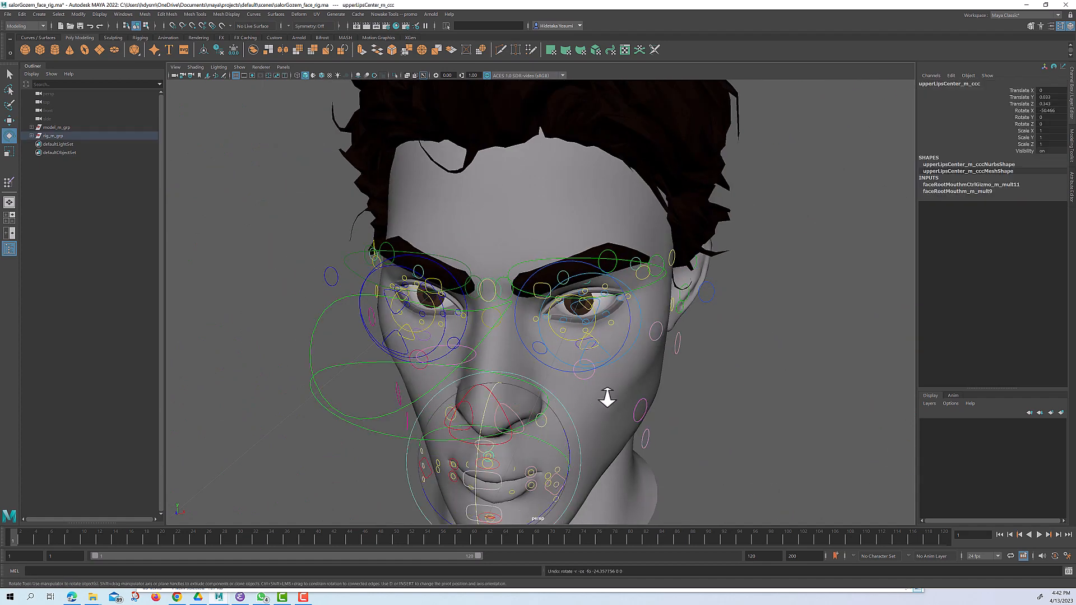
{"action": "middle_click_drag", "start_coordinate": [572, 406], "coordinate": [565, 389], "text": "alt"}
{"action": "key", "text": "ctrl+z"}
{"action": "key", "text": "ctrl+z"}
{"action": "key", "text": "ctrl+z"}
{"action": "key", "text": "ctrl+z"}
{"action": "key", "text": "ctrl+z"}
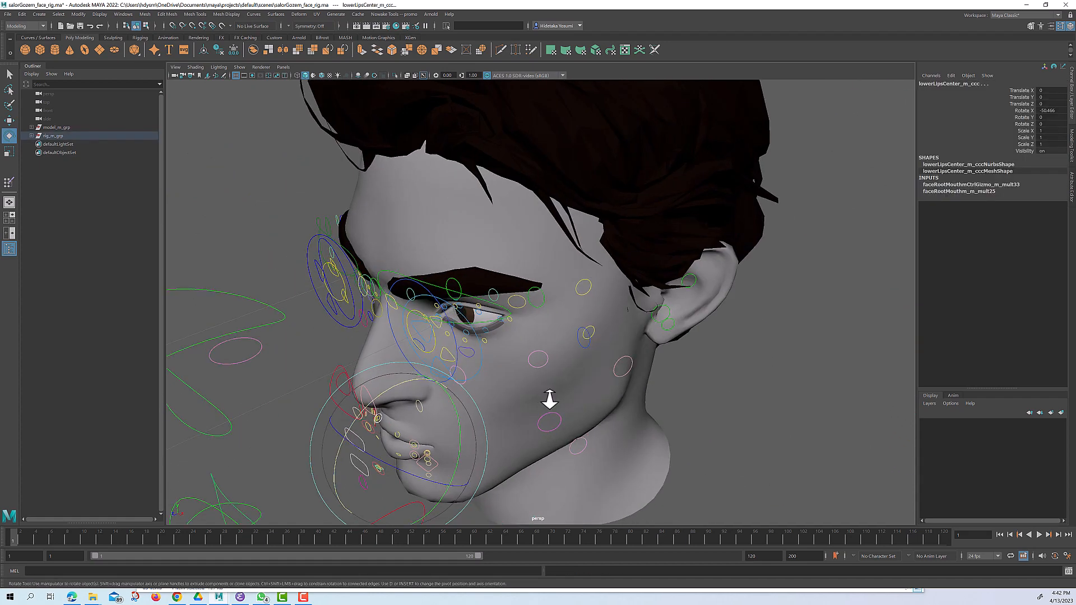
{"action": "key", "text": "ctrl+z"}
{"action": "key", "text": "ctrl+z"}
{"action": "key", "text": "ctrl+z"}
{"action": "key", "text": "ctrl+z"}
{"action": "key", "text": "ctrl+z"}
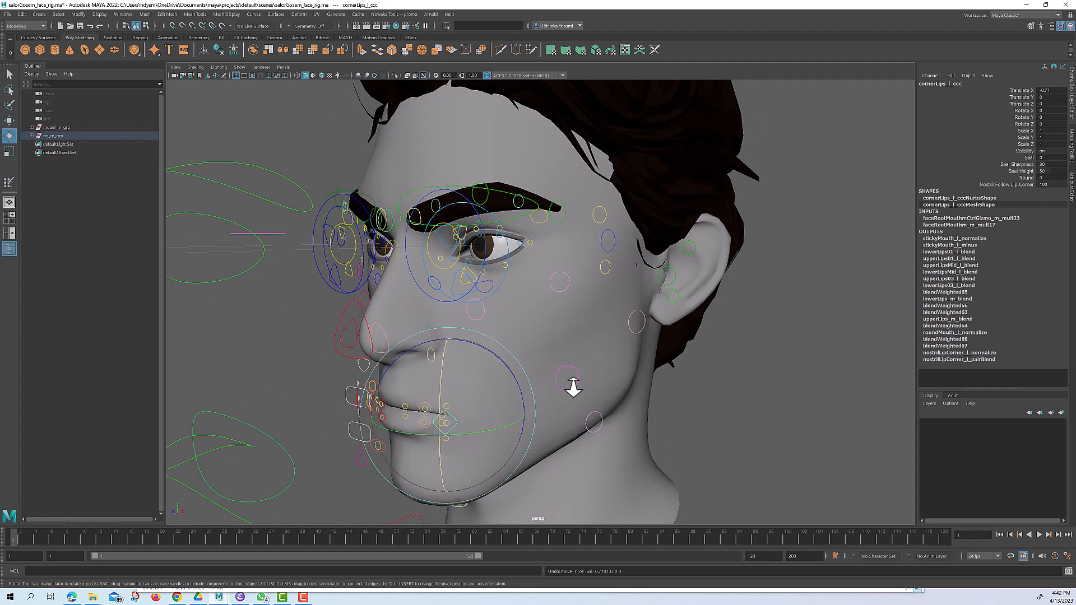
Step: Clear the control selection and select head_m_geo to inspect its stacked skin clusters again
{"action": "left_click", "coordinate": [302, 396]}
{"action": "scroll", "coordinate": [537, 385], "scroll_direction": "down", "scroll_amount": 2}
{"action": "middle_click_drag", "start_coordinate": [537, 386], "coordinate": [519, 374], "text": "alt"}
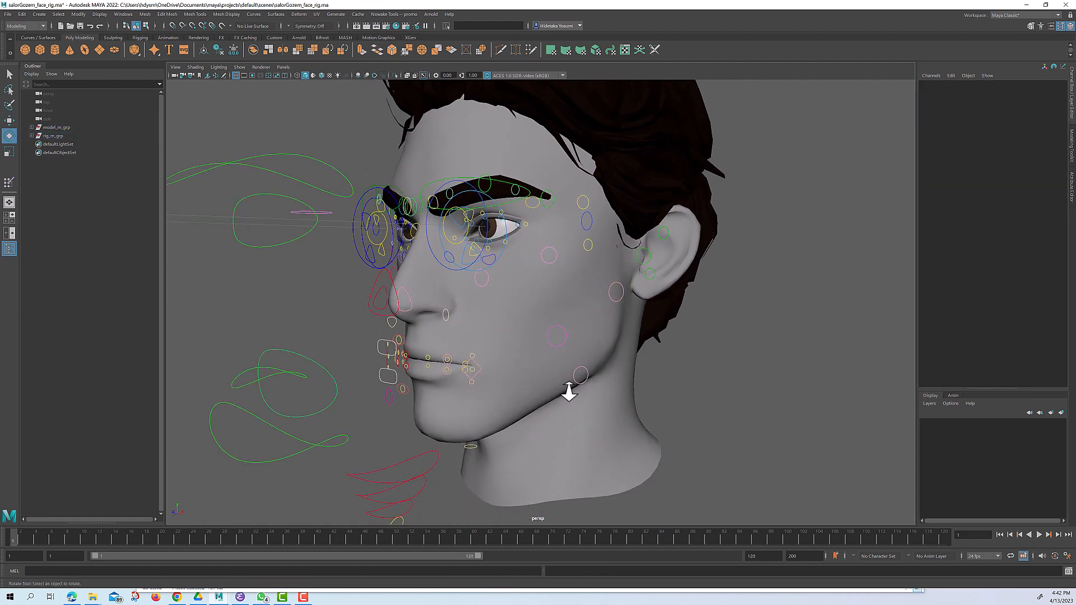
{"action": "left_click", "coordinate": [557, 322]}
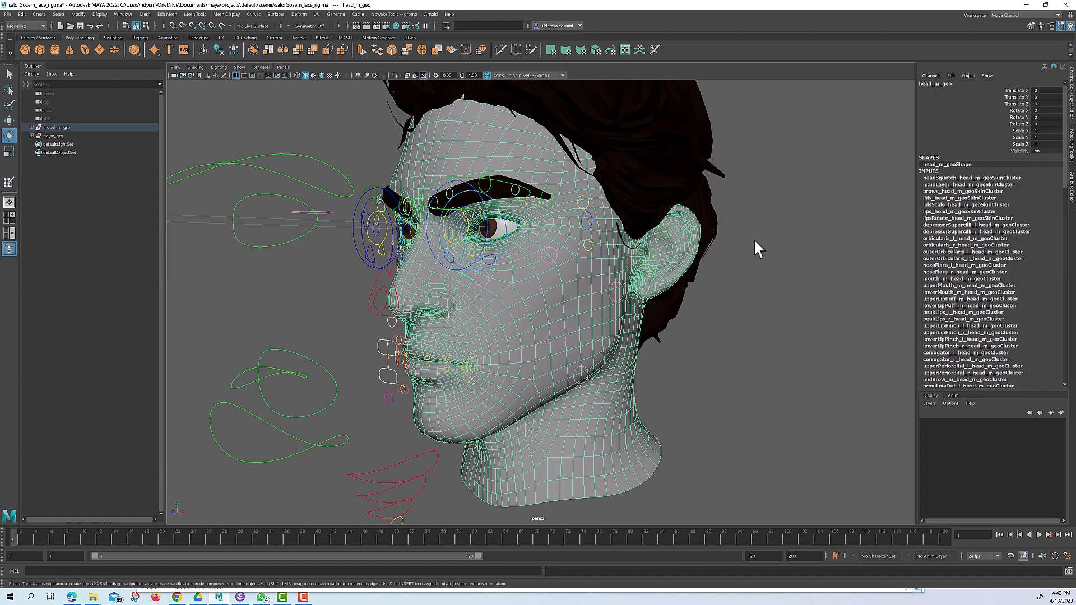
Step: Open the Paint Skin Weights settings for head_m_geo and view the weights of the first headSquetch joints one by one
{"action": "double_click", "coordinate": [9, 183]}
{"action": "left_click_drag", "start_coordinate": [1048, 174], "coordinate": [687, 165]}
{"action": "left_click", "coordinate": [702, 228]}
{"action": "left_click", "coordinate": [702, 236]}
{"action": "left_click", "coordinate": [701, 250]}
{"action": "left_click", "coordinate": [699, 260]}
{"action": "scroll", "coordinate": [699, 261], "scroll_direction": "down", "scroll_amount": 4}
{"action": "left_click", "coordinate": [698, 261]}
{"action": "left_click", "coordinate": [690, 251]}
{"action": "left_click", "coordinate": [690, 269]}
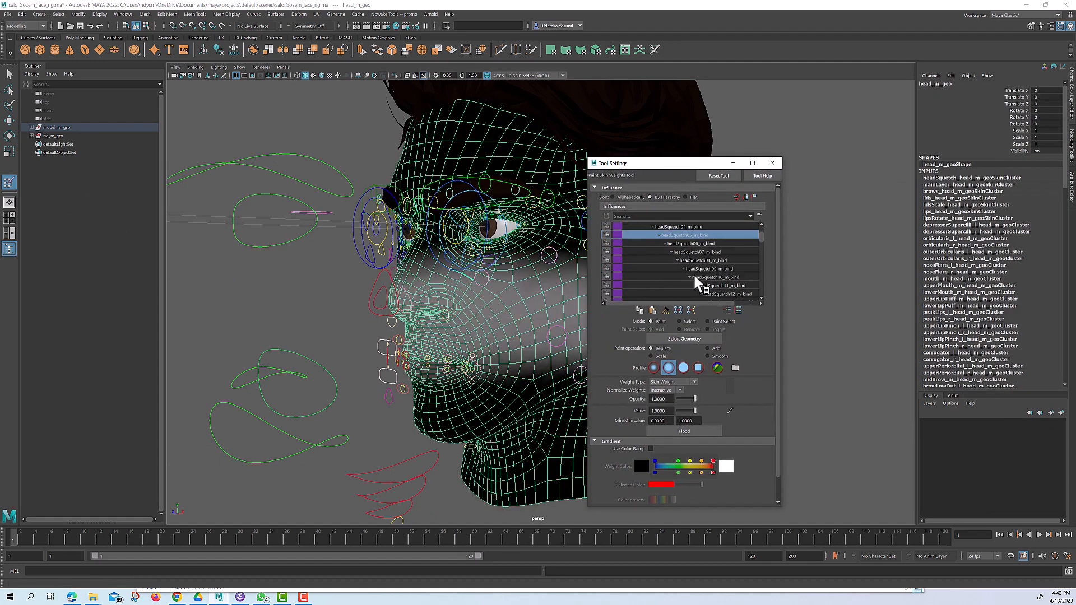
Step: Check the weights of the remaining headSquetch joints farther down the influence hierarchy
{"action": "scroll", "coordinate": [692, 275], "scroll_direction": "down", "scroll_amount": 4}
{"action": "left_click", "coordinate": [695, 270]}
{"action": "left_click", "coordinate": [683, 285]}
{"action": "scroll", "coordinate": [689, 282], "scroll_direction": "down", "scroll_amount": 4}
{"action": "left_click", "coordinate": [693, 286]}
{"action": "scroll", "coordinate": [700, 277], "scroll_direction": "down", "scroll_amount": 2}
{"action": "left_click_drag", "start_coordinate": [761, 253], "coordinate": [758, 278]}
Step: Examine the weights of the face layer's bind joints one after another, down to the left ear joints
{"action": "left_click", "coordinate": [657, 261]}
{"action": "left_click", "coordinate": [658, 270]}
{"action": "scroll", "coordinate": [660, 273], "scroll_direction": "down", "scroll_amount": 2}
{"action": "left_click", "coordinate": [659, 274]}
{"action": "scroll", "coordinate": [655, 274], "scroll_direction": "down", "scroll_amount": 1}
{"action": "left_click", "coordinate": [650, 274]}
{"action": "left_click", "coordinate": [650, 284]}
{"action": "scroll", "coordinate": [652, 283], "scroll_direction": "down", "scroll_amount": 2}
{"action": "left_click", "coordinate": [656, 285]}
{"action": "left_click", "coordinate": [660, 299]}
{"action": "left_click_drag", "start_coordinate": [679, 163], "coordinate": [843, 148]}
{"action": "left_click_drag", "start_coordinate": [538, 233], "coordinate": [597, 238], "text": "alt"}
{"action": "right_click_drag", "start_coordinate": [598, 237], "coordinate": [604, 237], "text": "alt"}
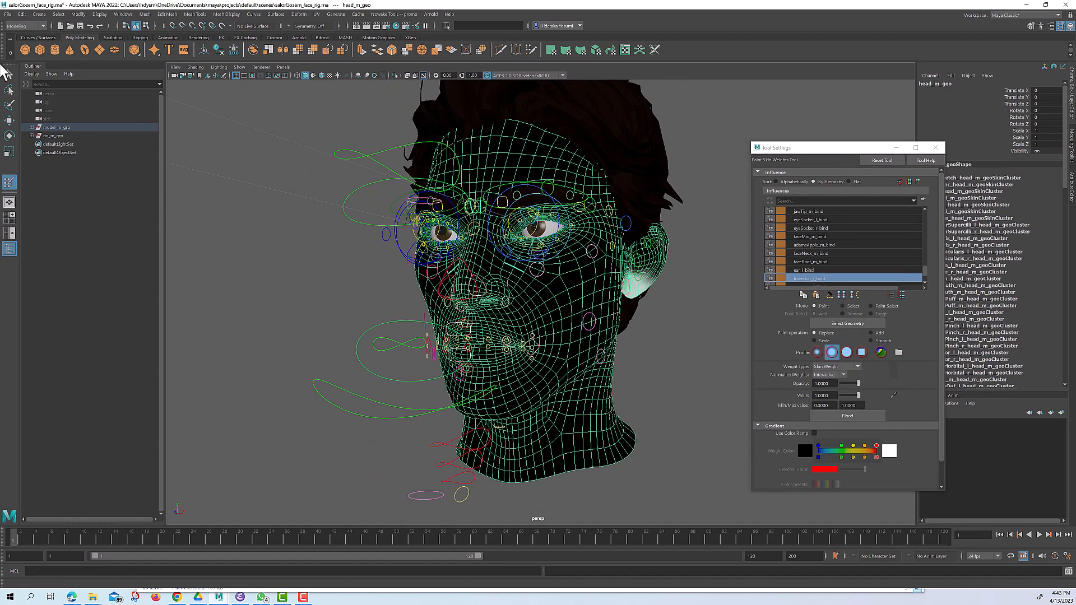
Step: Leave weight painting, move the left lip corner control up and outward into a smile, and reselect head_m_geo
{"action": "key", "text": "q"}
{"action": "scroll", "coordinate": [520, 267], "scroll_direction": "up", "scroll_amount": 5}
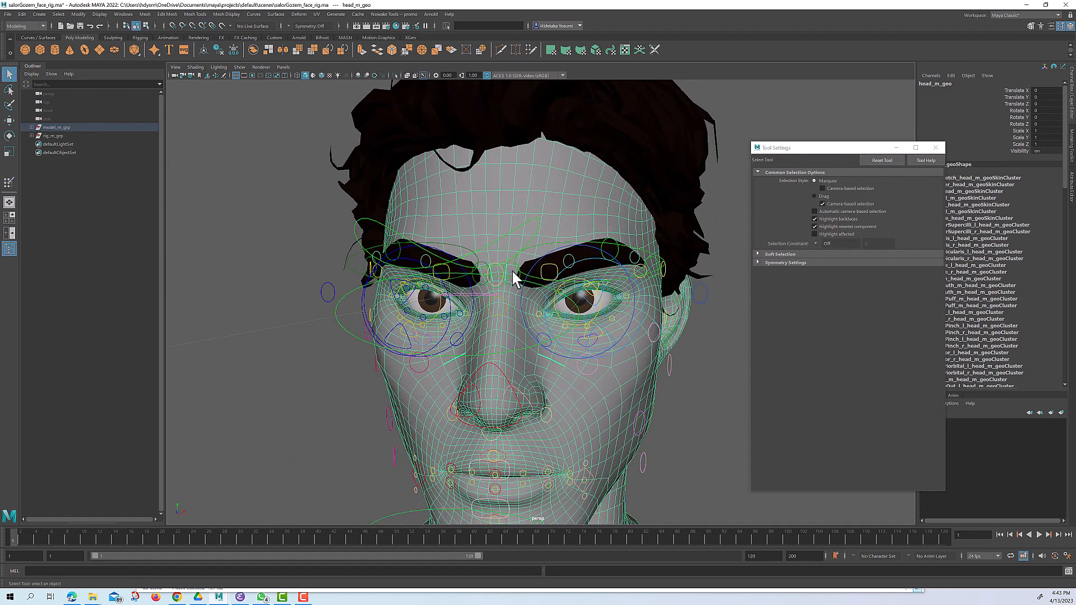
{"action": "left_click_drag", "start_coordinate": [513, 274], "coordinate": [516, 374], "text": "alt"}
{"action": "left_click", "coordinate": [486, 409]}
{"action": "key", "text": "w"}
{"action": "left_click", "coordinate": [530, 334]}
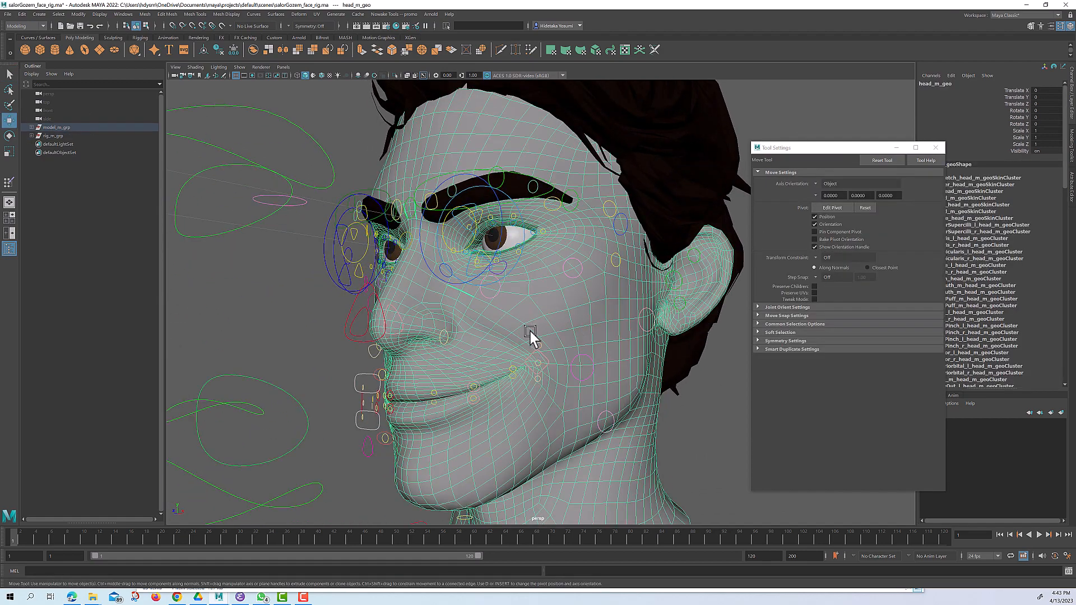
Step: Reopen Paint Skin Weights on head_m_geo and display the weights of the cornerLips_l_bind influence
{"action": "left_click", "coordinate": [9, 183]}
{"action": "mouse_move", "coordinate": [927, 233]}
{"action": "left_mouse_down"}
{"action": "mouse_move", "coordinate": [921, 260]}
{"action": "mouse_move", "coordinate": [923, 213]}
{"action": "mouse_move", "coordinate": [926, 277]}
{"action": "mouse_move", "coordinate": [926, 251]}
{"action": "left_mouse_up"}
{"action": "left_click", "coordinate": [832, 260]}
{"action": "left_click", "coordinate": [915, 213]}
{"action": "left_click", "coordinate": [839, 281]}
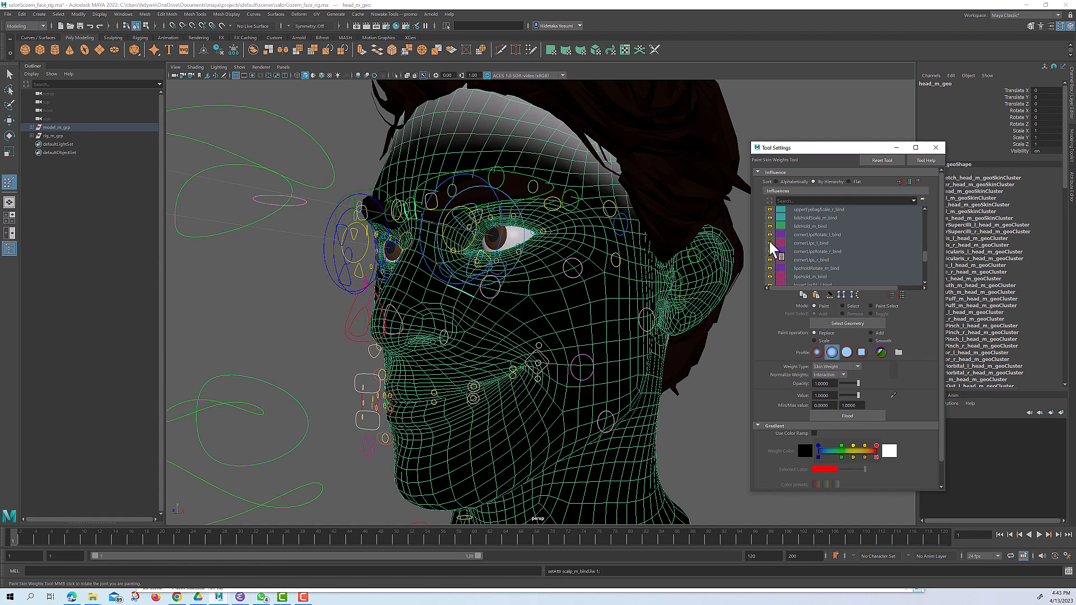
{"action": "left_click", "coordinate": [807, 243]}
Step: Set the weight paint operation to Scale with a value of about 0.9032 for the left lip corner influence
{"action": "scroll", "coordinate": [850, 259], "scroll_direction": "down", "scroll_amount": 2}
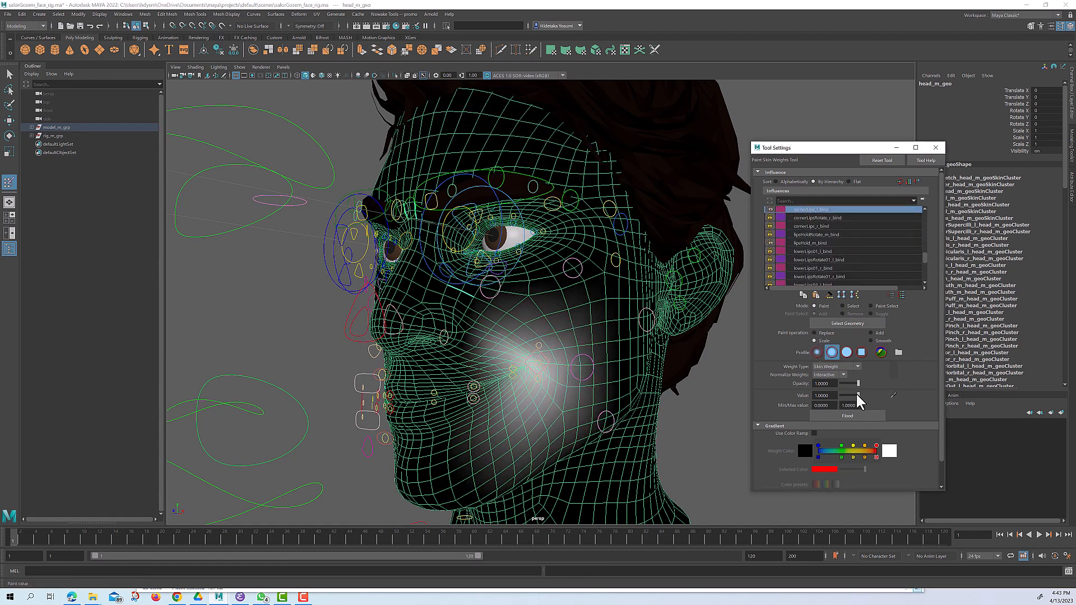
{"action": "left_click_drag", "start_coordinate": [946, 400], "coordinate": [990, 400]}
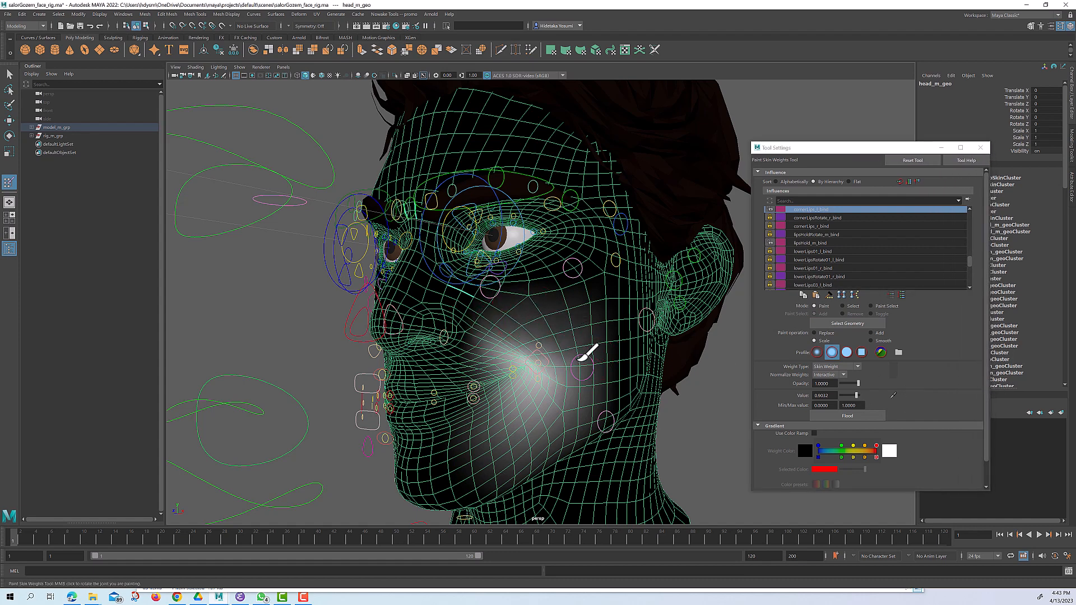
{"action": "left_click_drag", "start_coordinate": [582, 371], "coordinate": [333, 280], "text": "alt"}
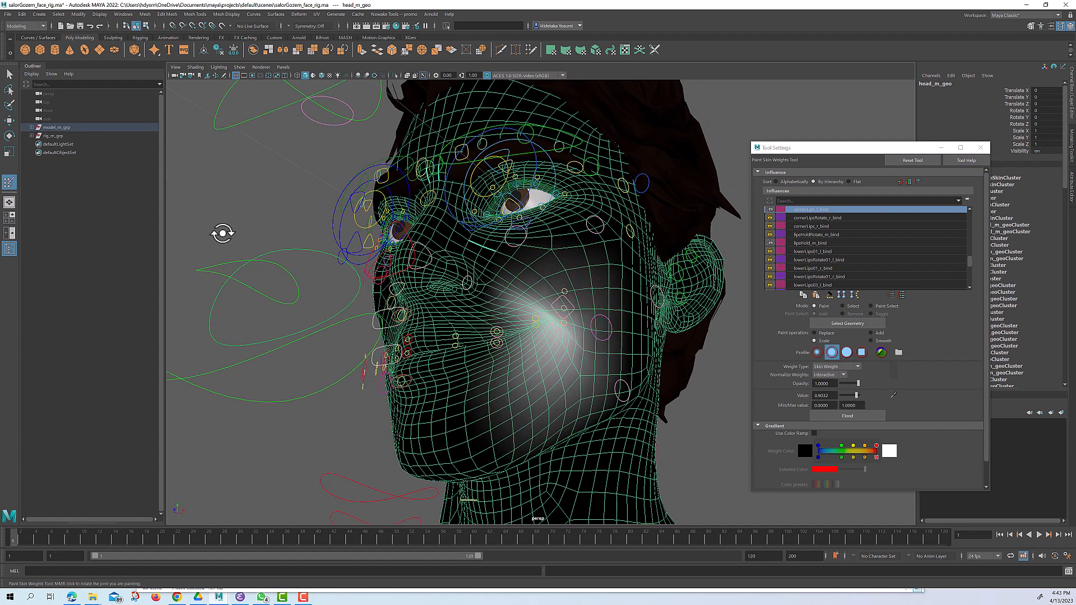
Step: Exit weight painting to shaded display and select the cornerLips_l_ccc control with the Move tool
{"action": "left_click", "coordinate": [9, 76]}
{"action": "key", "text": "5"}
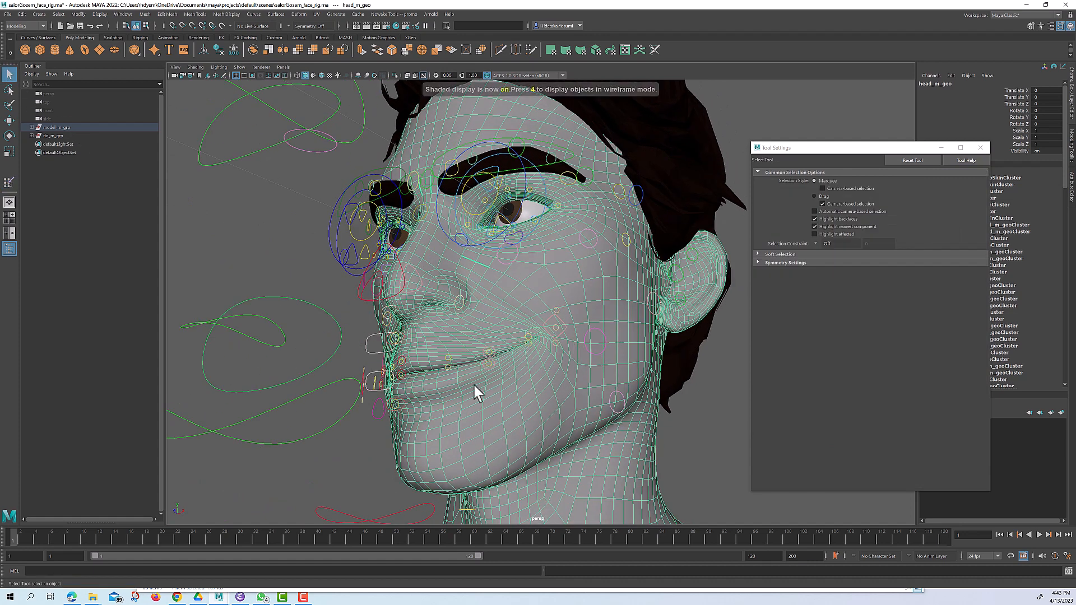
{"action": "left_click", "coordinate": [562, 335]}
{"action": "left_click", "coordinate": [565, 331]}
{"action": "key", "text": "w"}
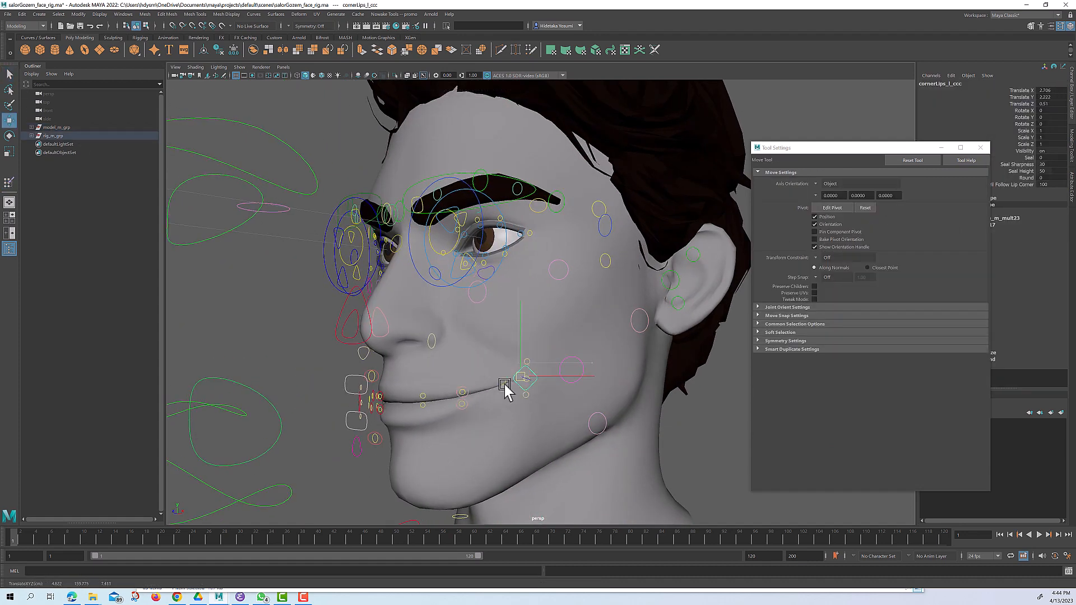